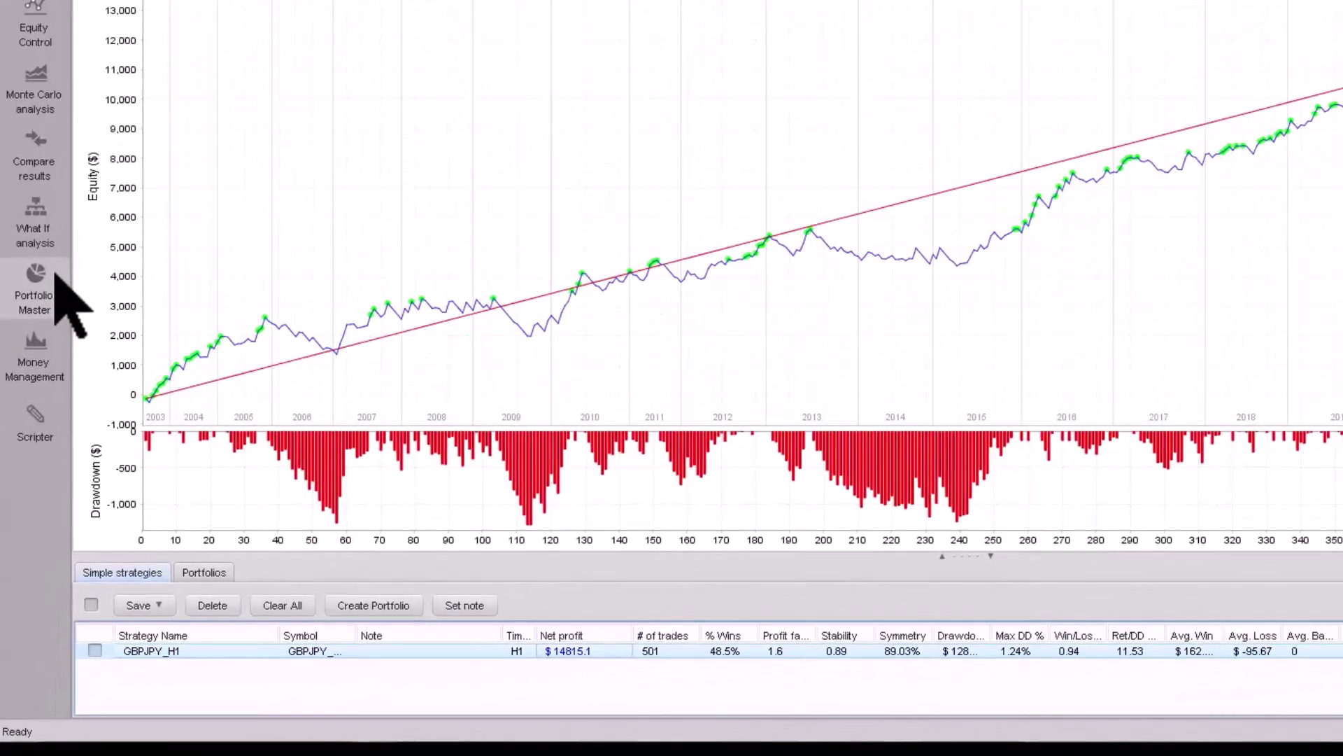
- Open Portfolio Master and set the portfolio search method to Genetic search
click(25, 414)
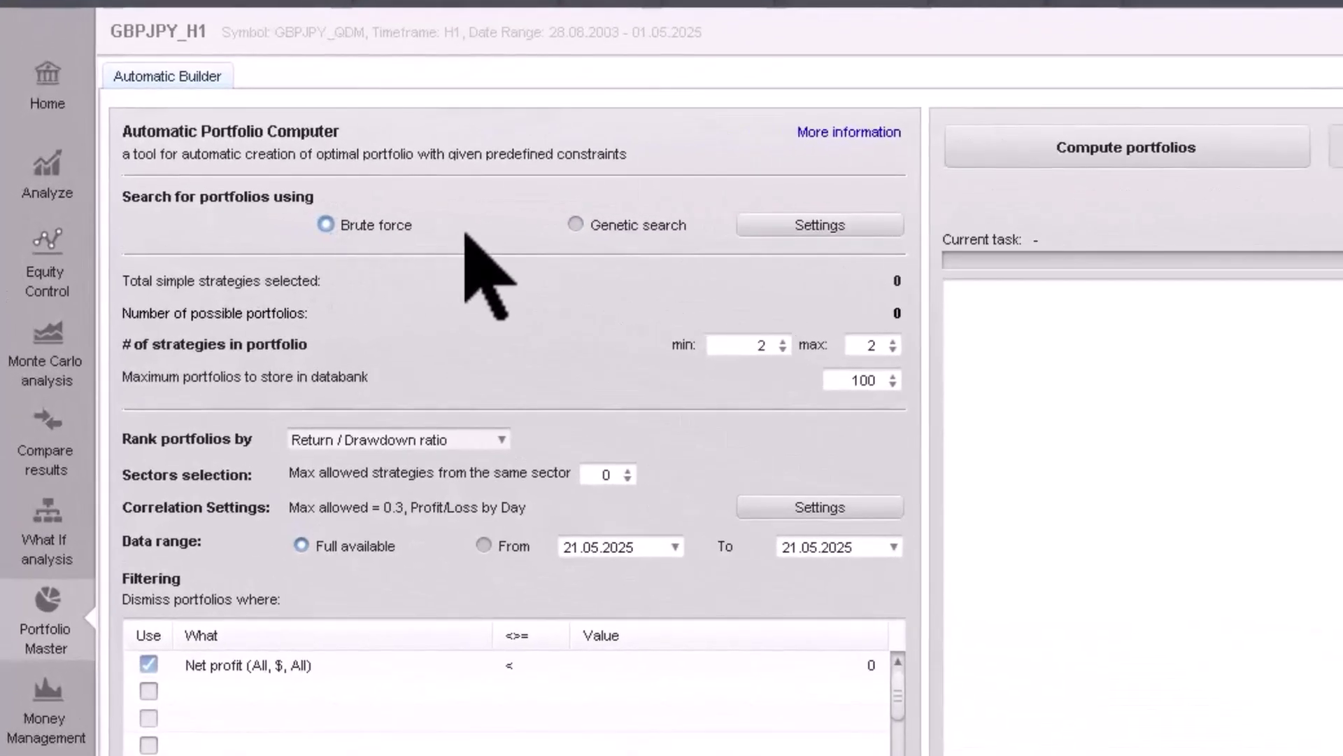
click(601, 229)
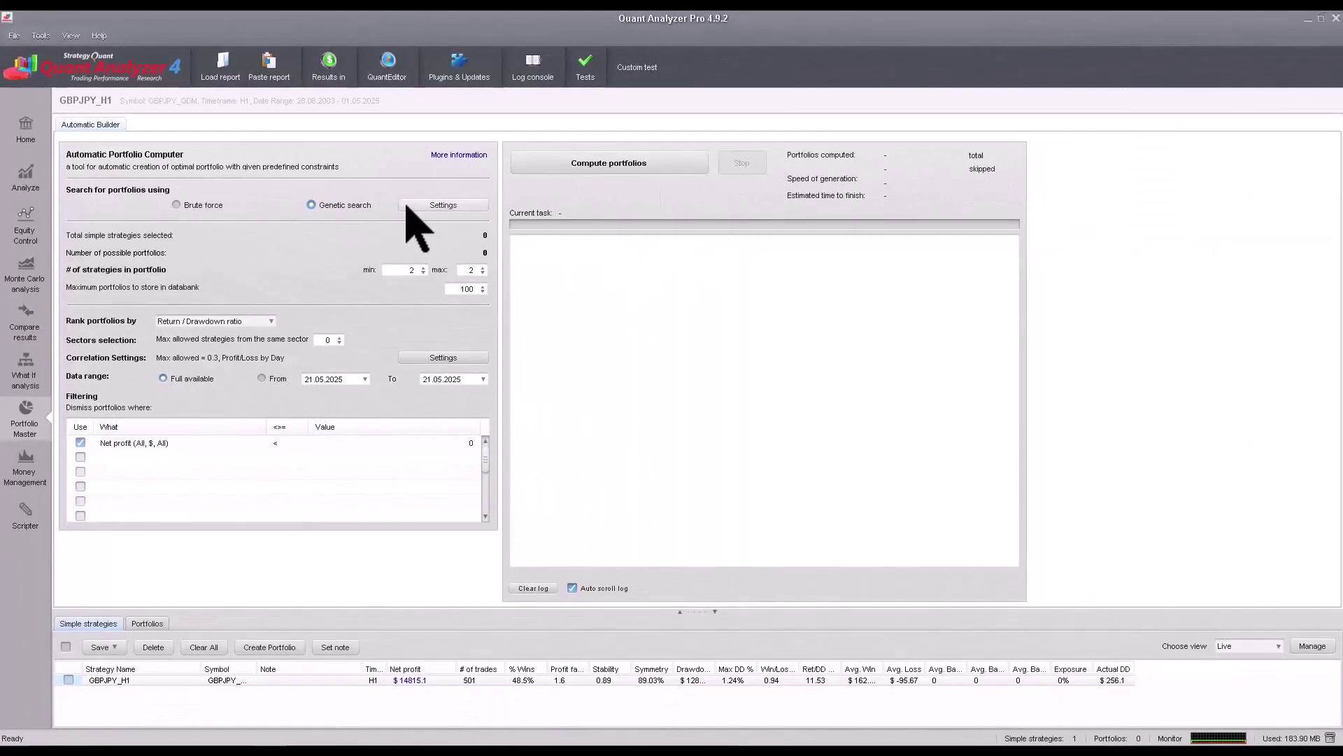
- Set the genetic search to 59% in-sample and 41% out-of-sample, apply the recommended values and save the settings
click(408, 205)
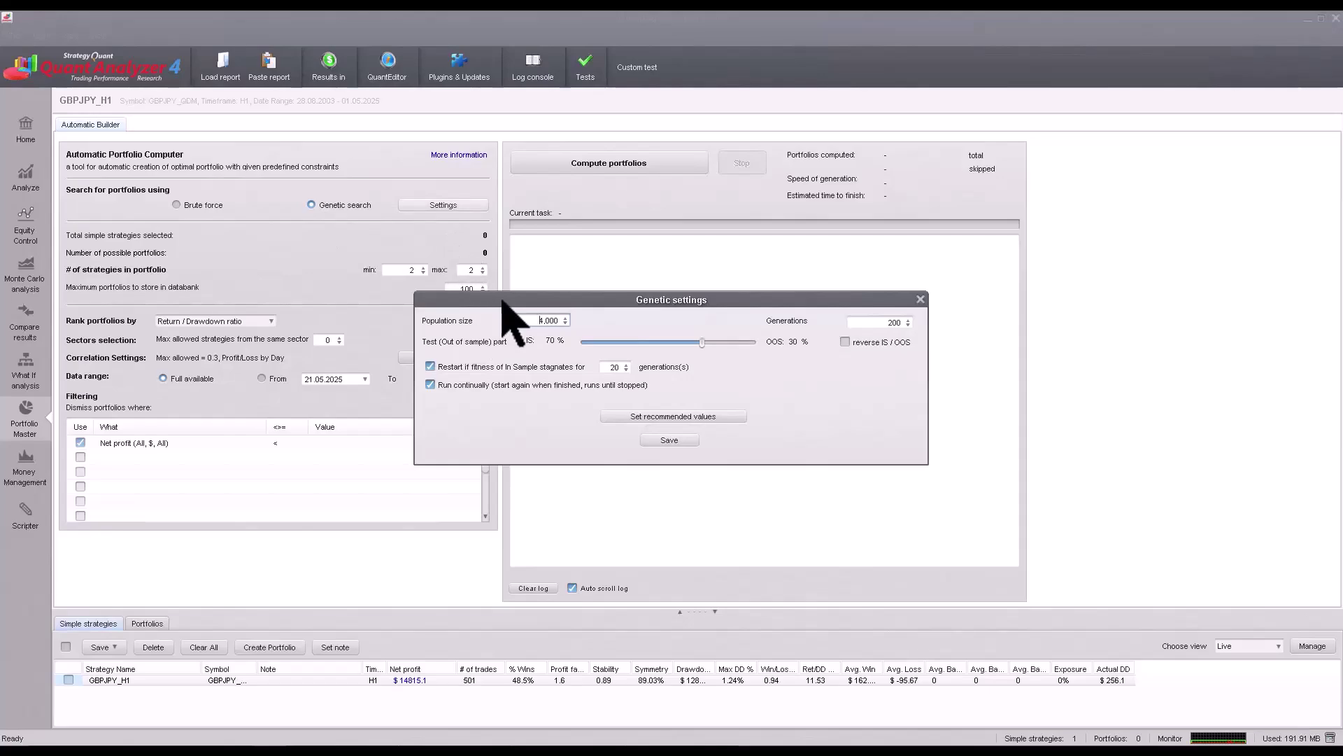
drag(502, 300, 346, 262)
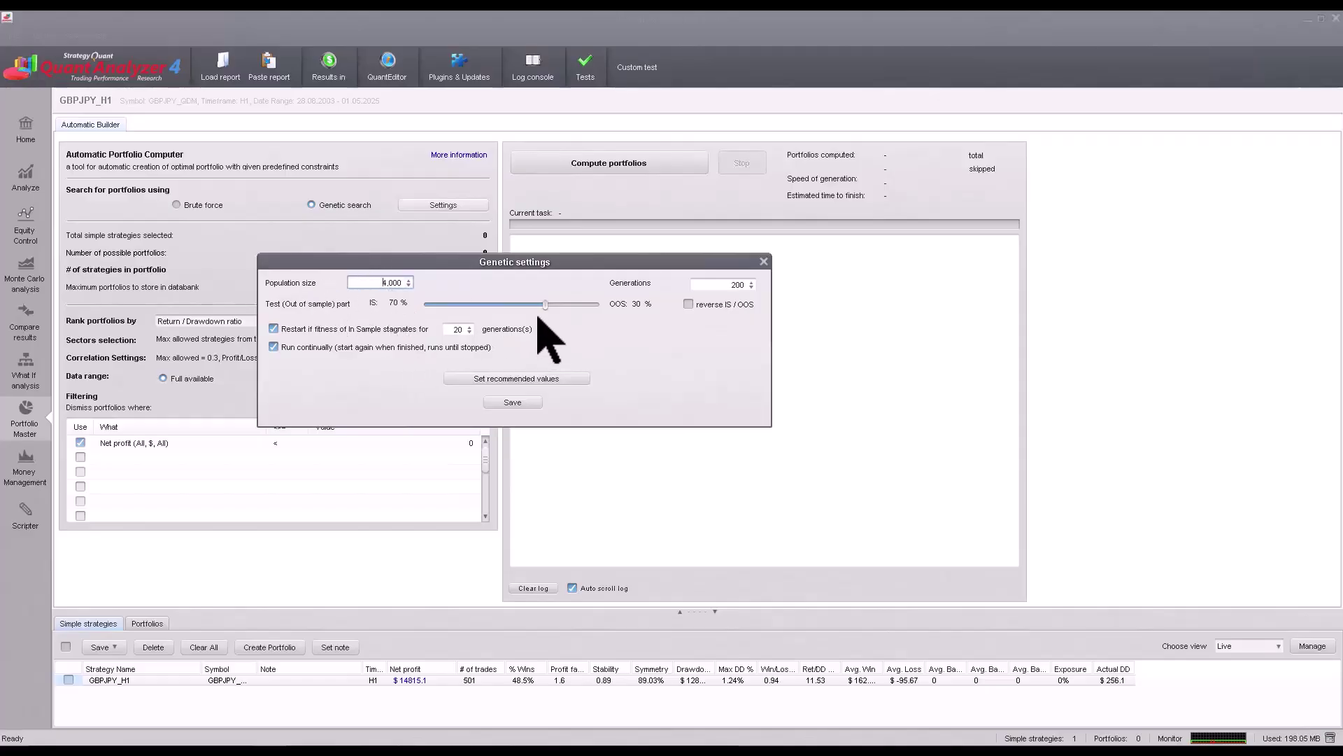
drag(545, 304, 526, 305)
click(510, 378)
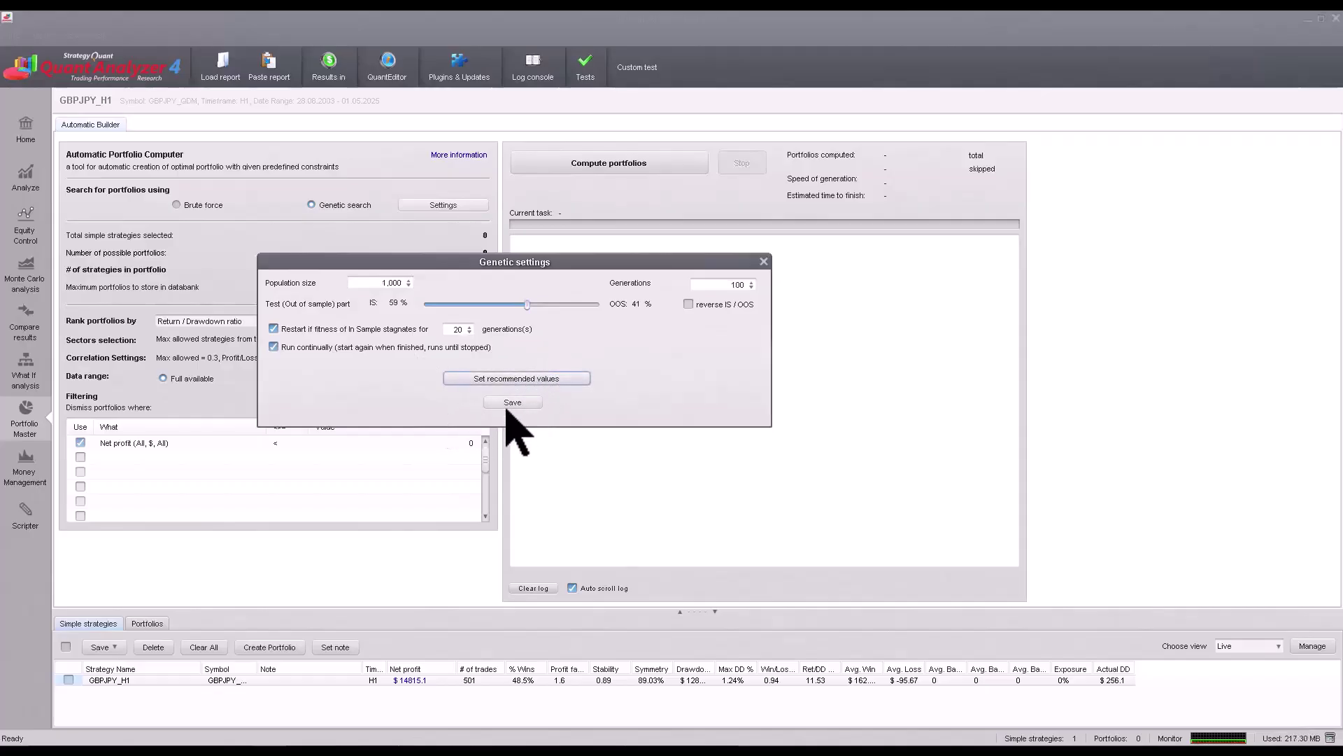
click(512, 403)
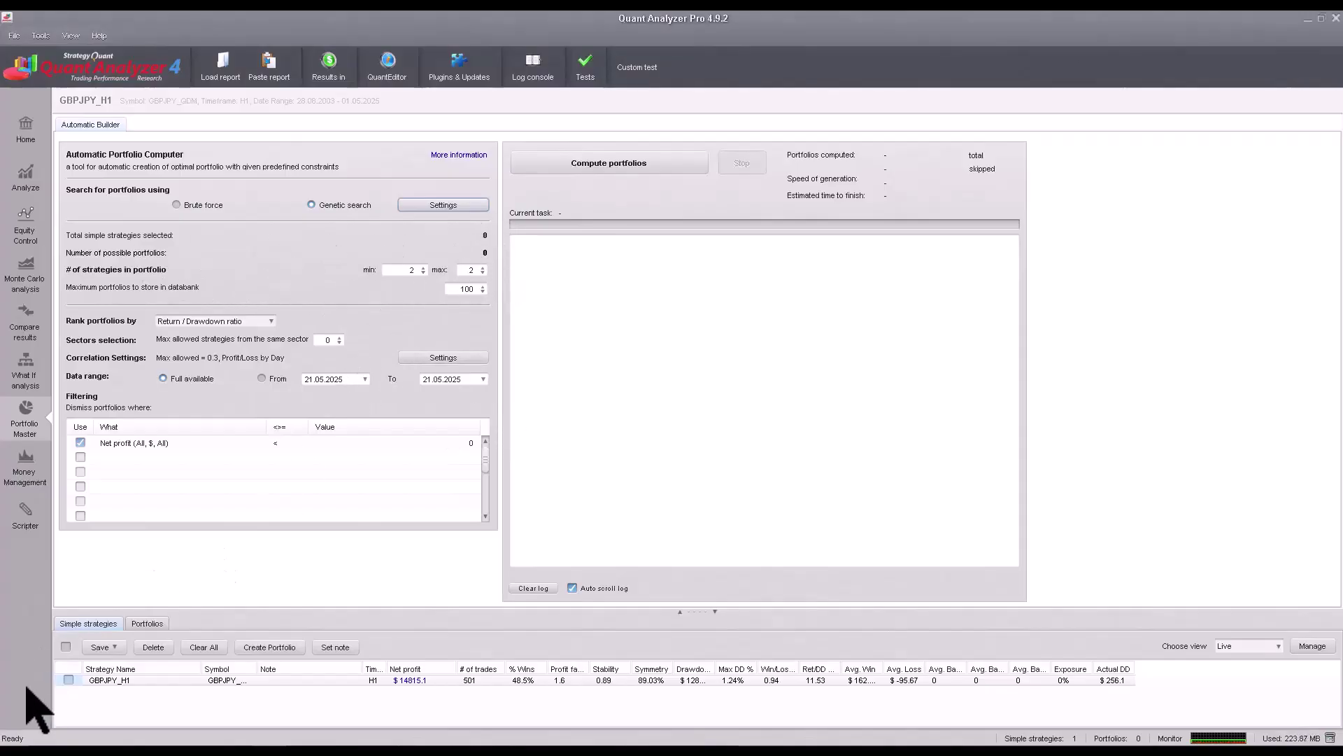
- Select the GBPJPY_H1 strategy and set the maximum portfolios to store in the databank to 200
click(68, 679)
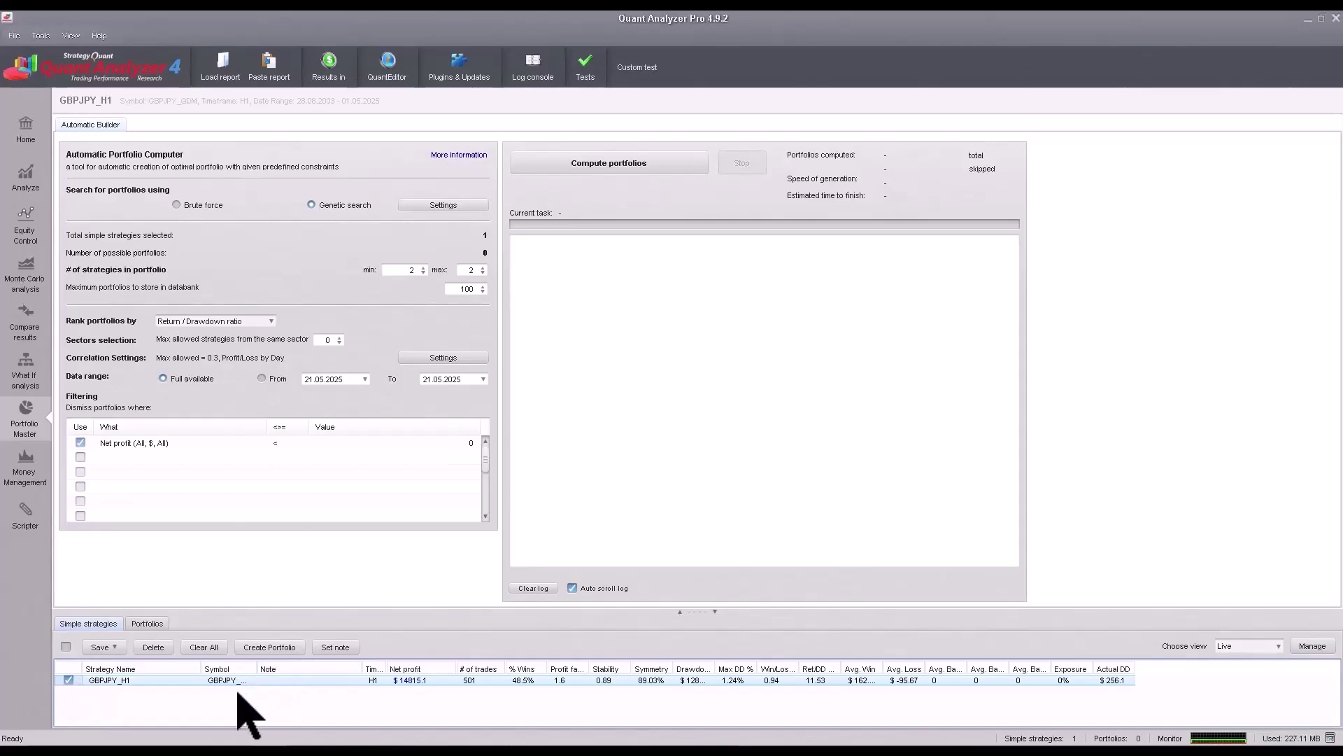
click(394, 270)
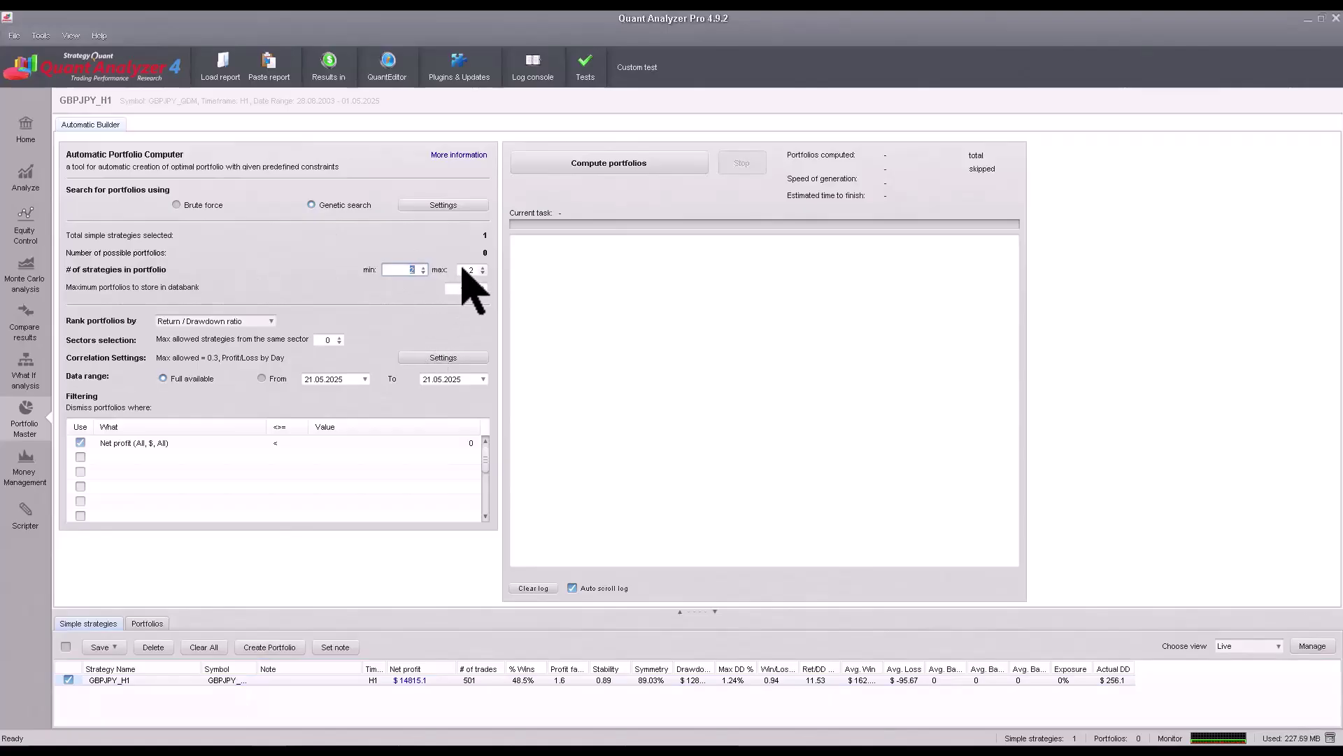
click(465, 270)
key(Tab)
click(457, 288)
drag(458, 288, 499, 289)
text(1000)
double_click(461, 289)
text(200)
- Review the available portfolio ranking criteria and the limit on strategies from the same sector
click(162, 321)
click(196, 298)
click(208, 320)
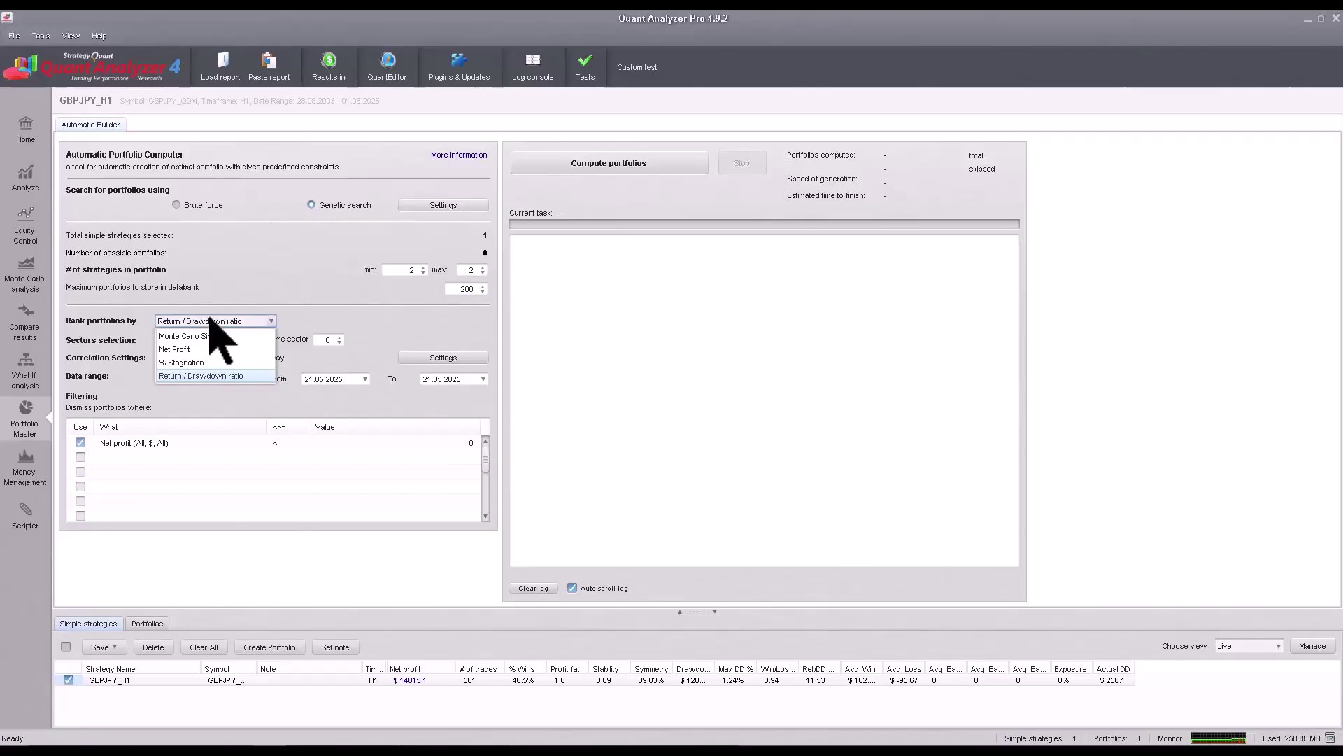
click(228, 285)
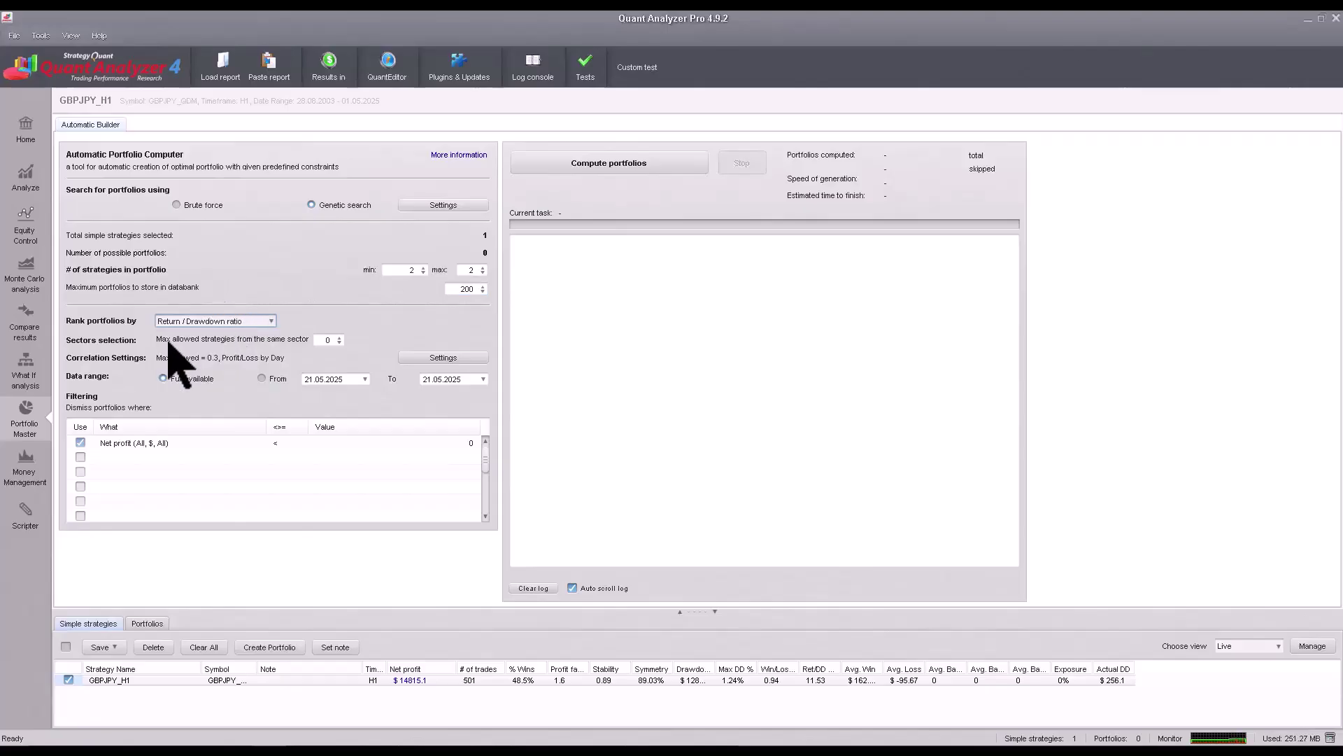
click(176, 322)
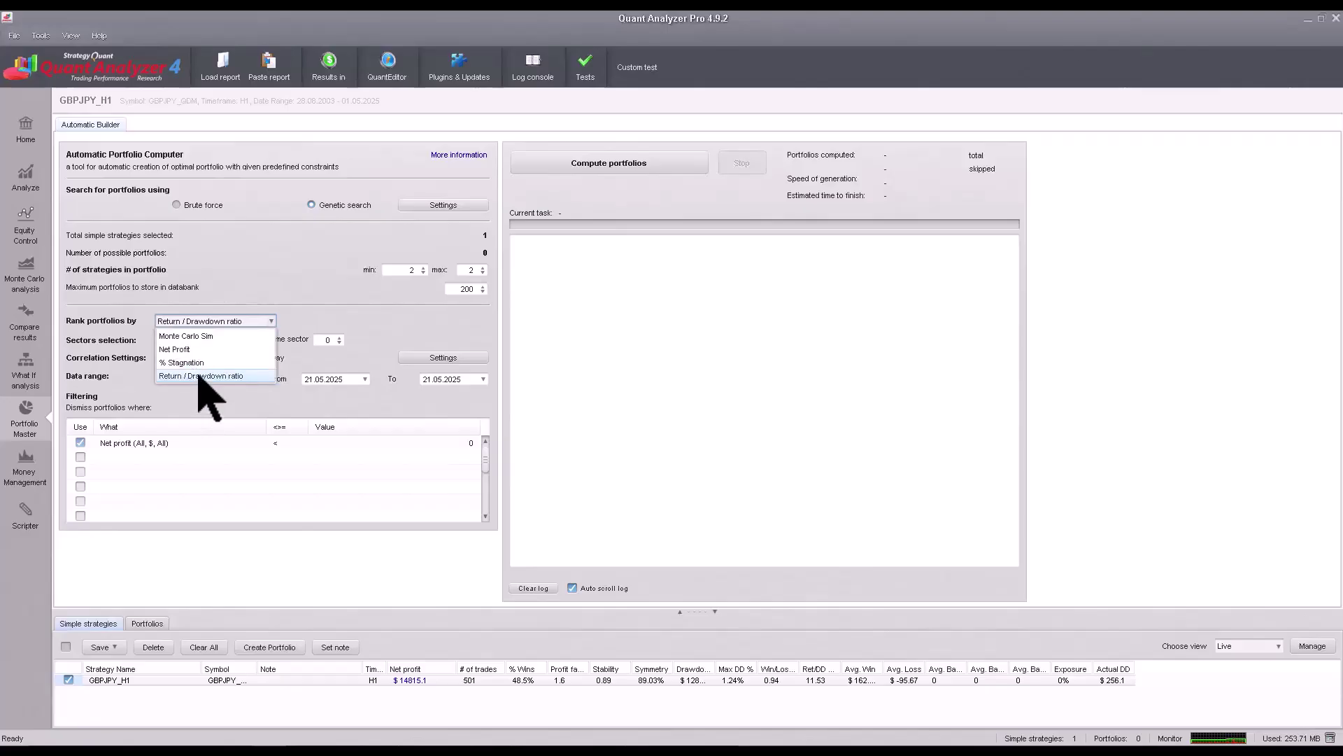
click(268, 263)
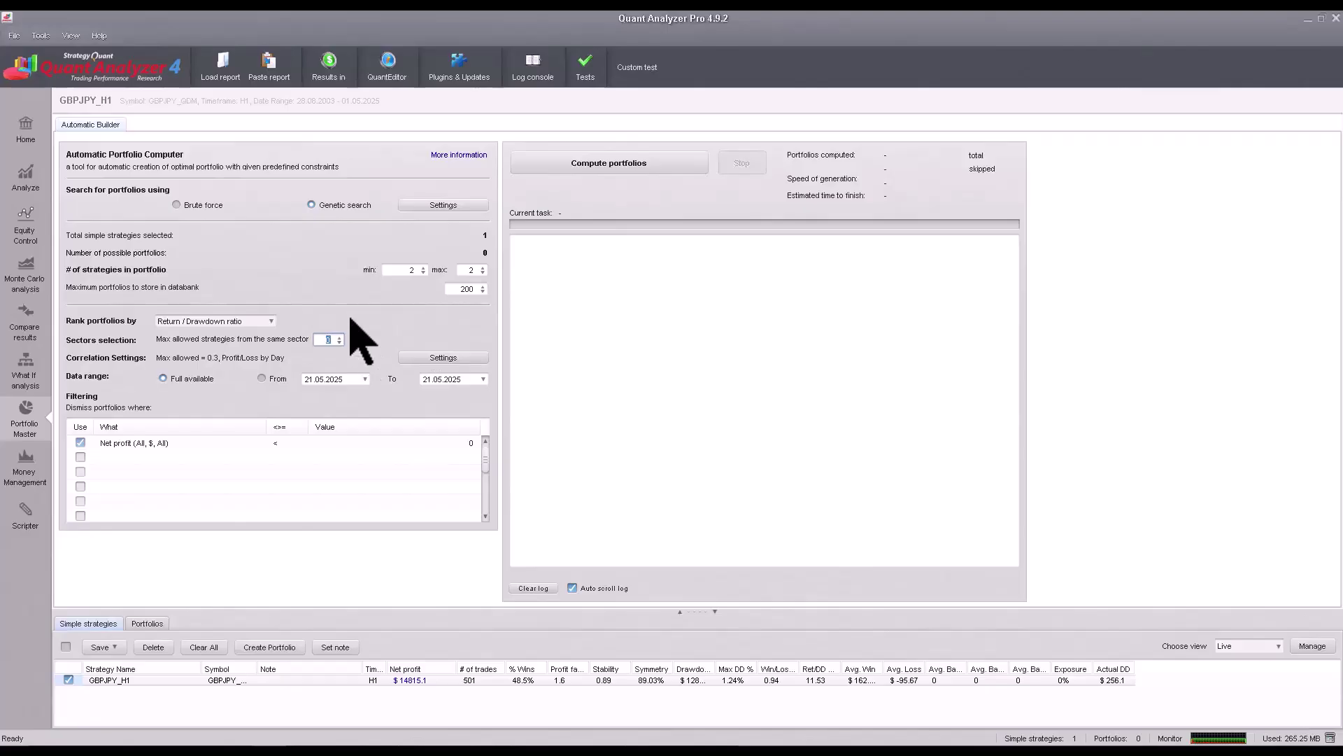
click(327, 339)
- Set the maximum allowed correlation between strategies to 0.15 in the correlation settings
click(443, 357)
click(662, 350)
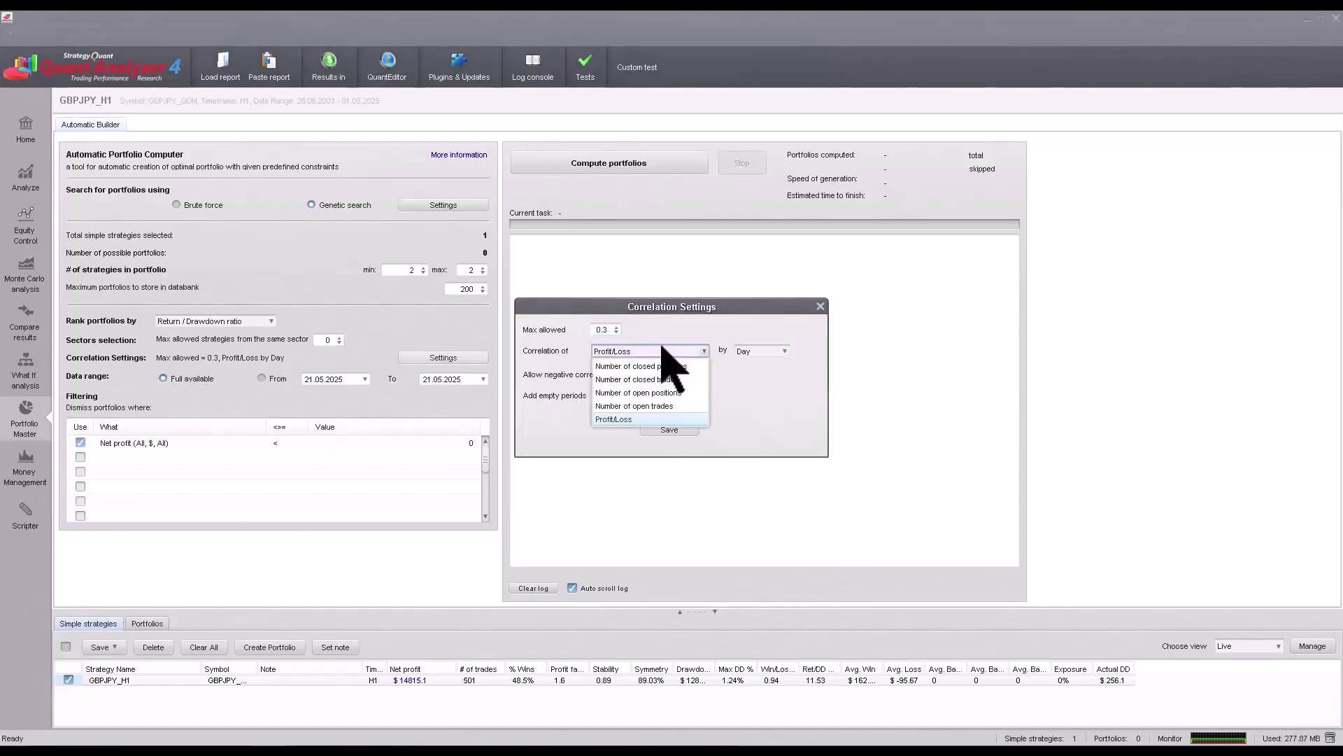
click(662, 350)
double_click(604, 330)
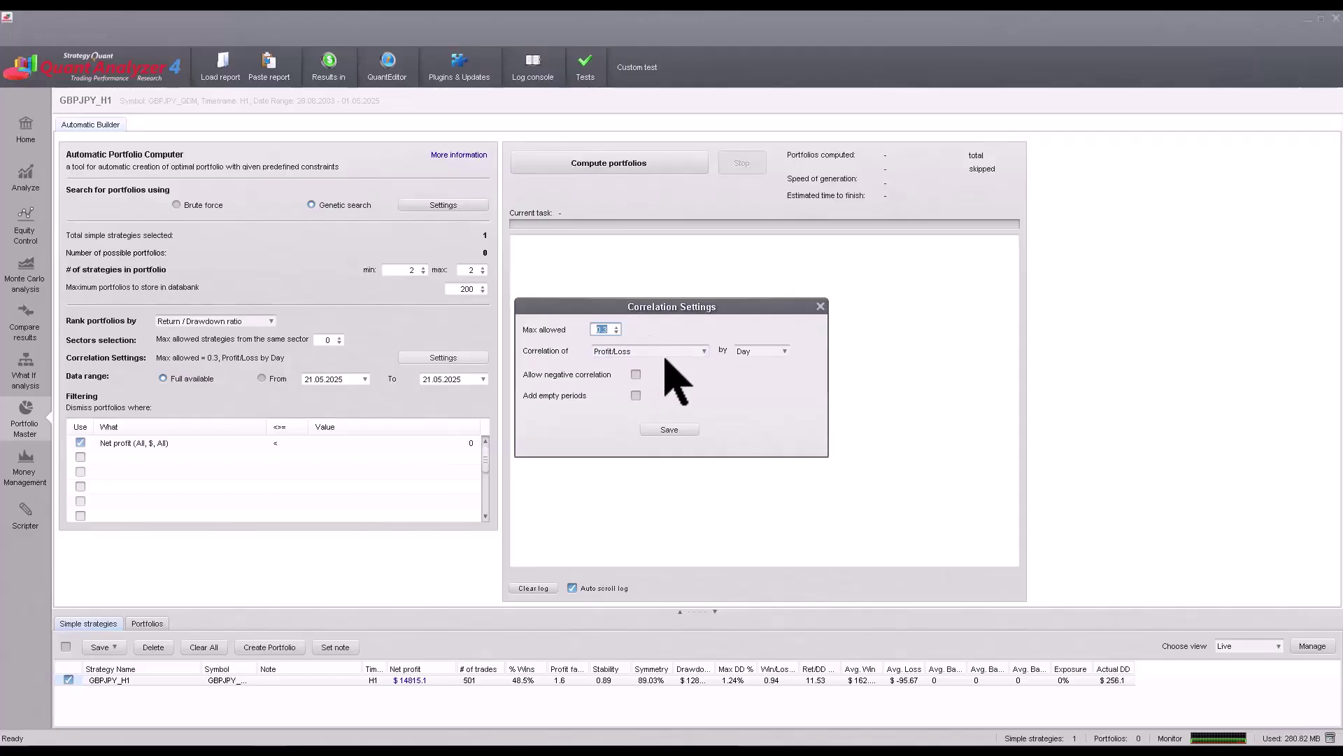
text(0.3)
key(BackSpace)
text(15)
- Base the correlation on Profit/Loss by Month, allow negative correlation and save the correlation settings
click(677, 351)
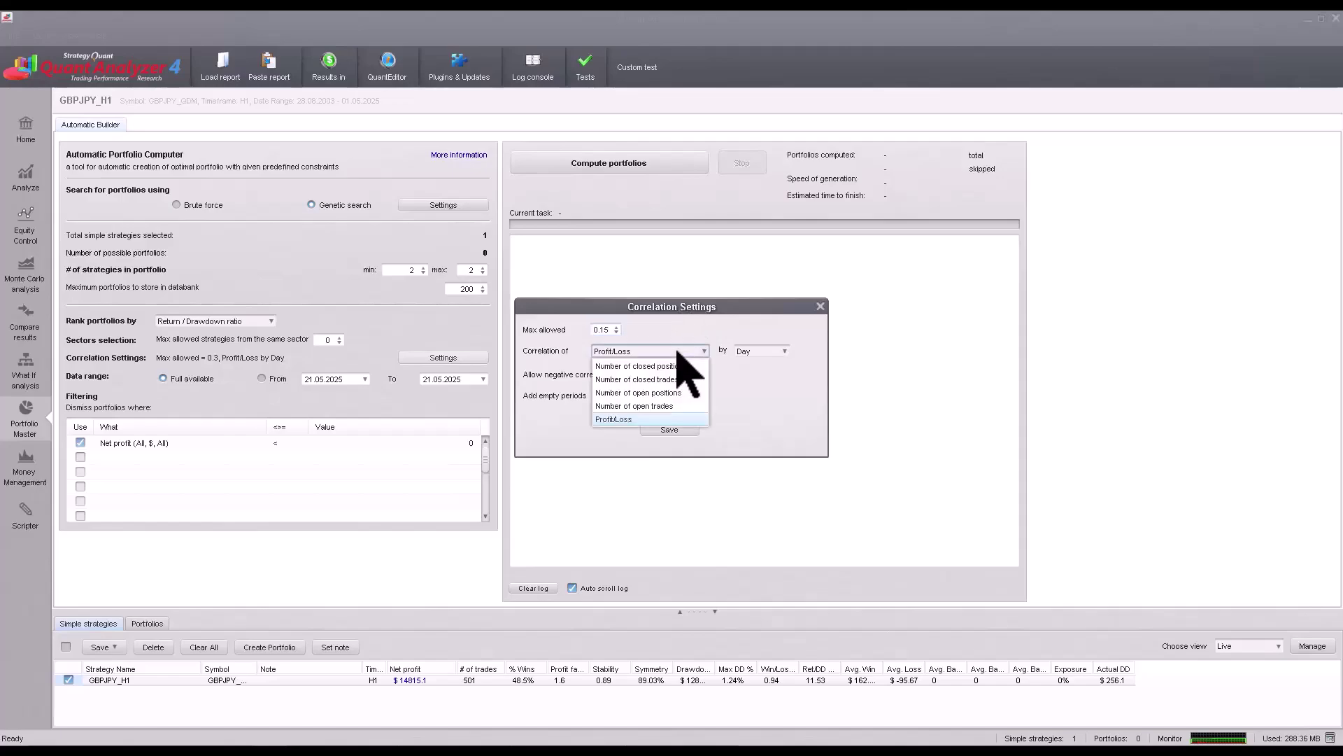
click(627, 419)
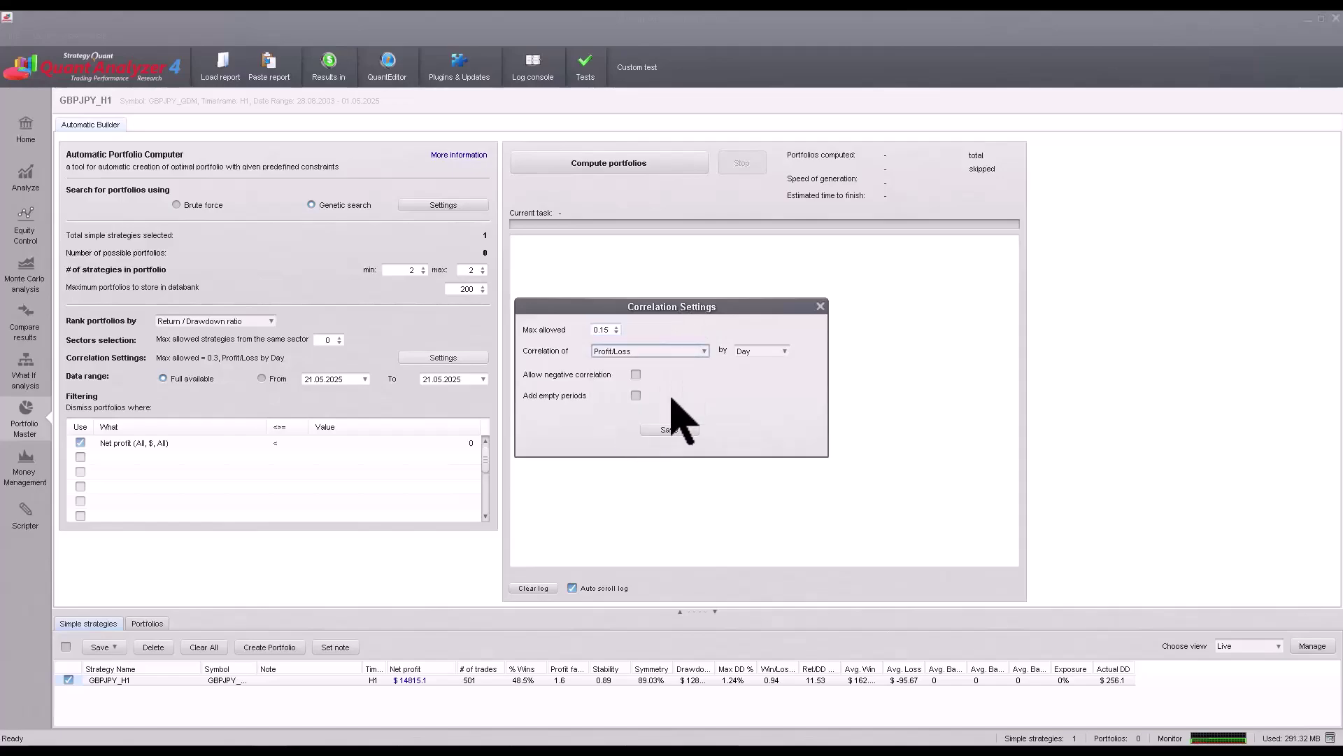
click(696, 351)
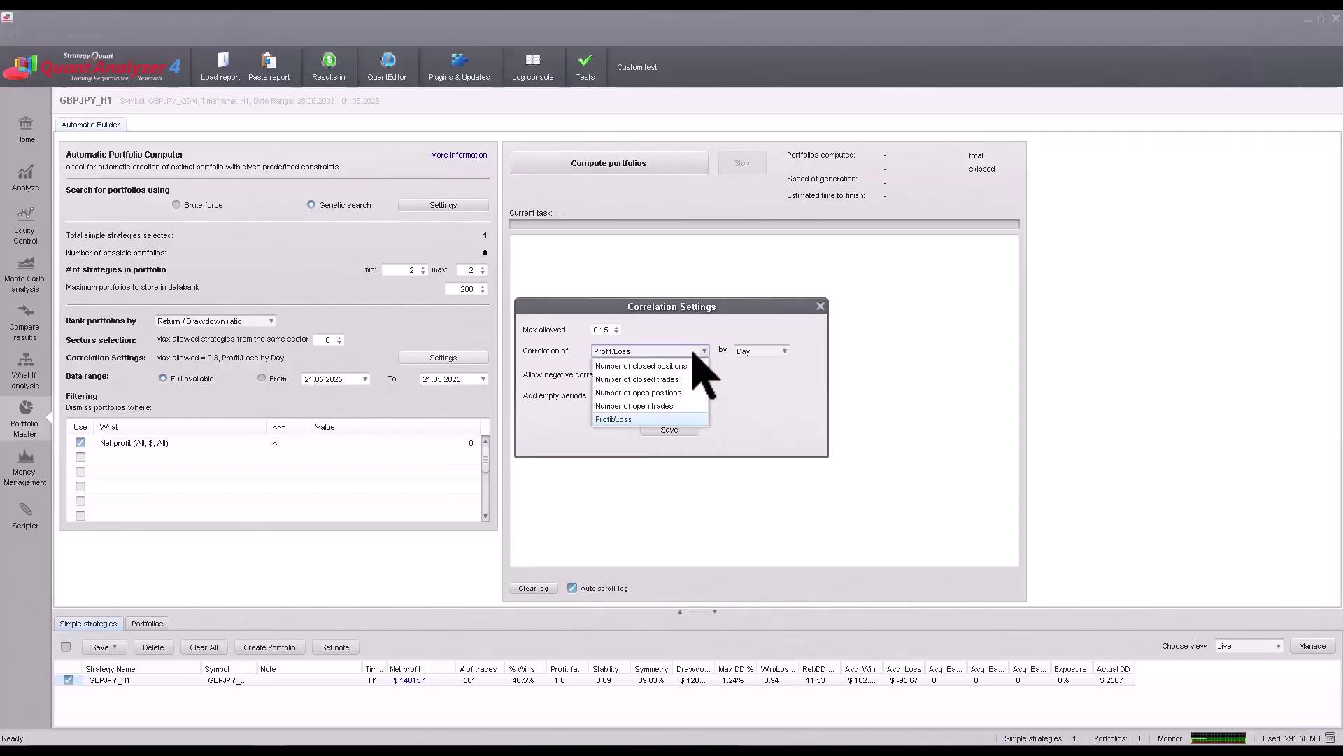
click(761, 351)
click(762, 407)
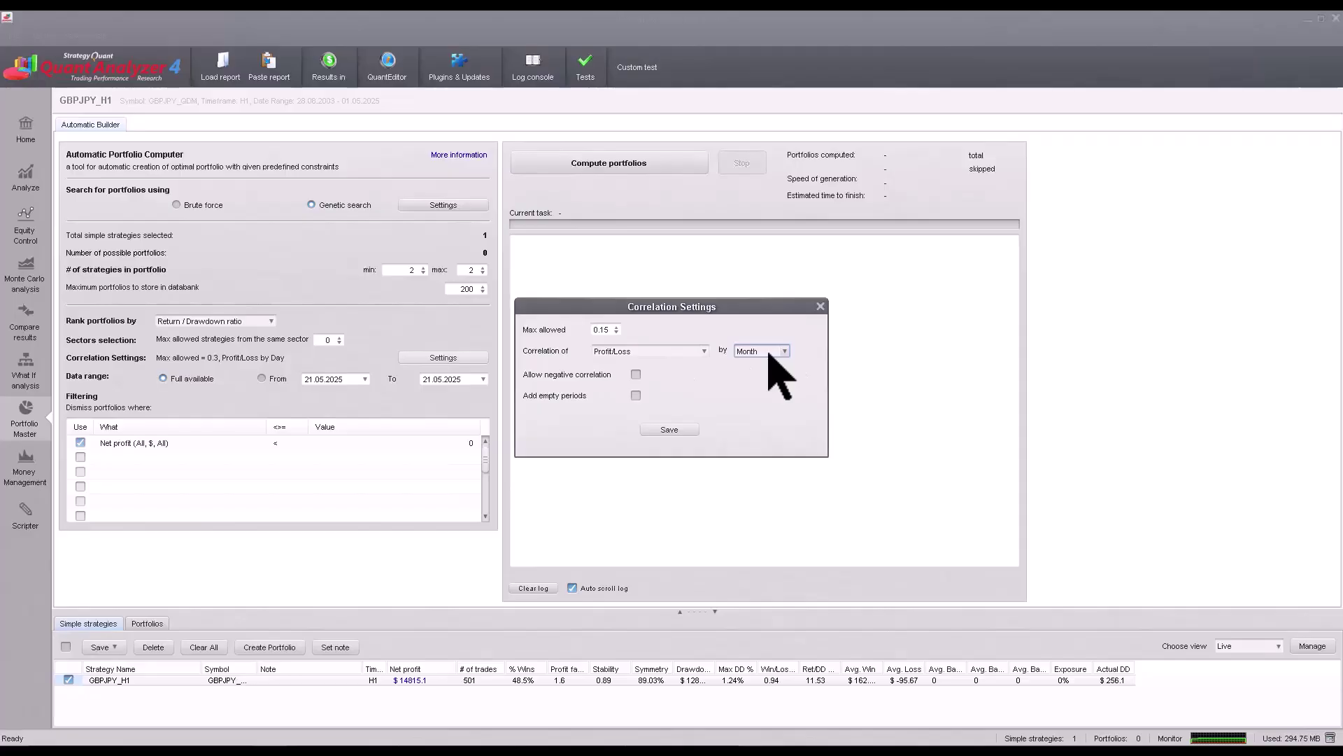
click(636, 374)
click(669, 429)
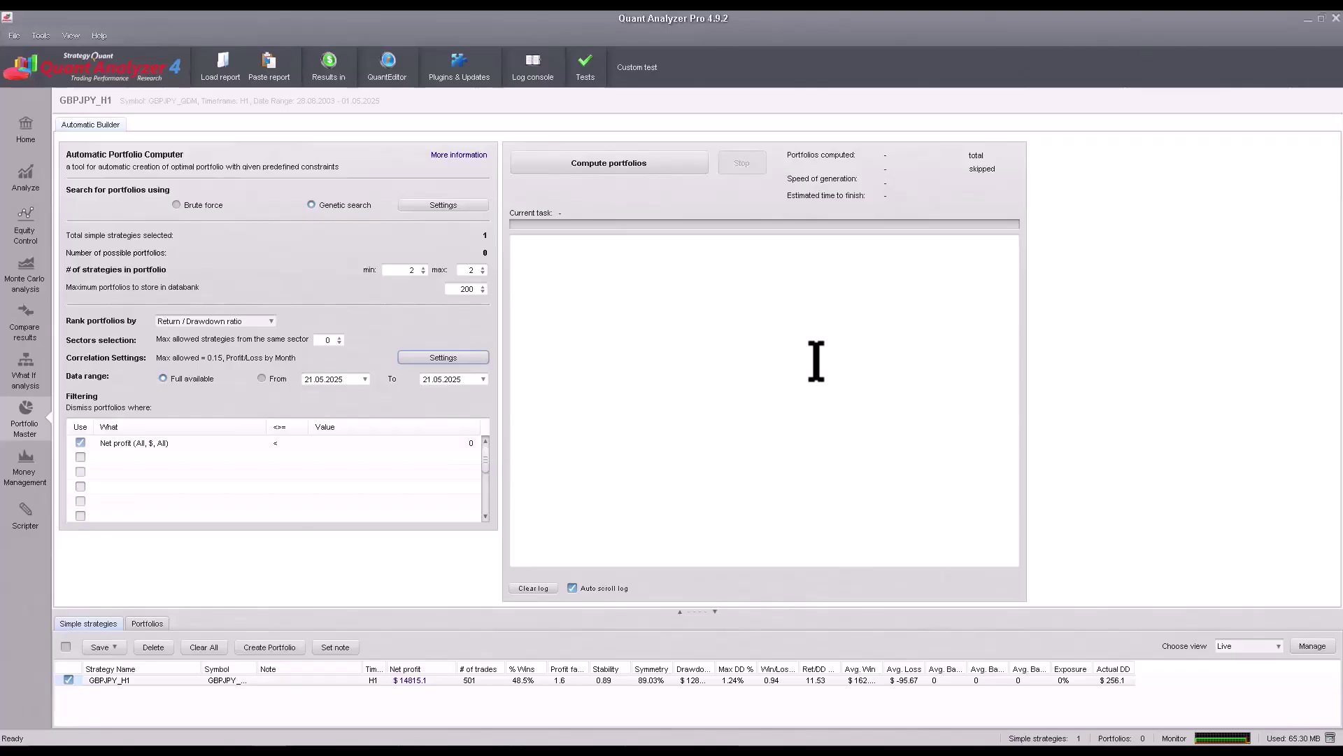
- Keep the full available data range and change the filter to dismiss portfolios with a profit factor below 1.3
click(262, 379)
click(200, 380)
click(186, 443)
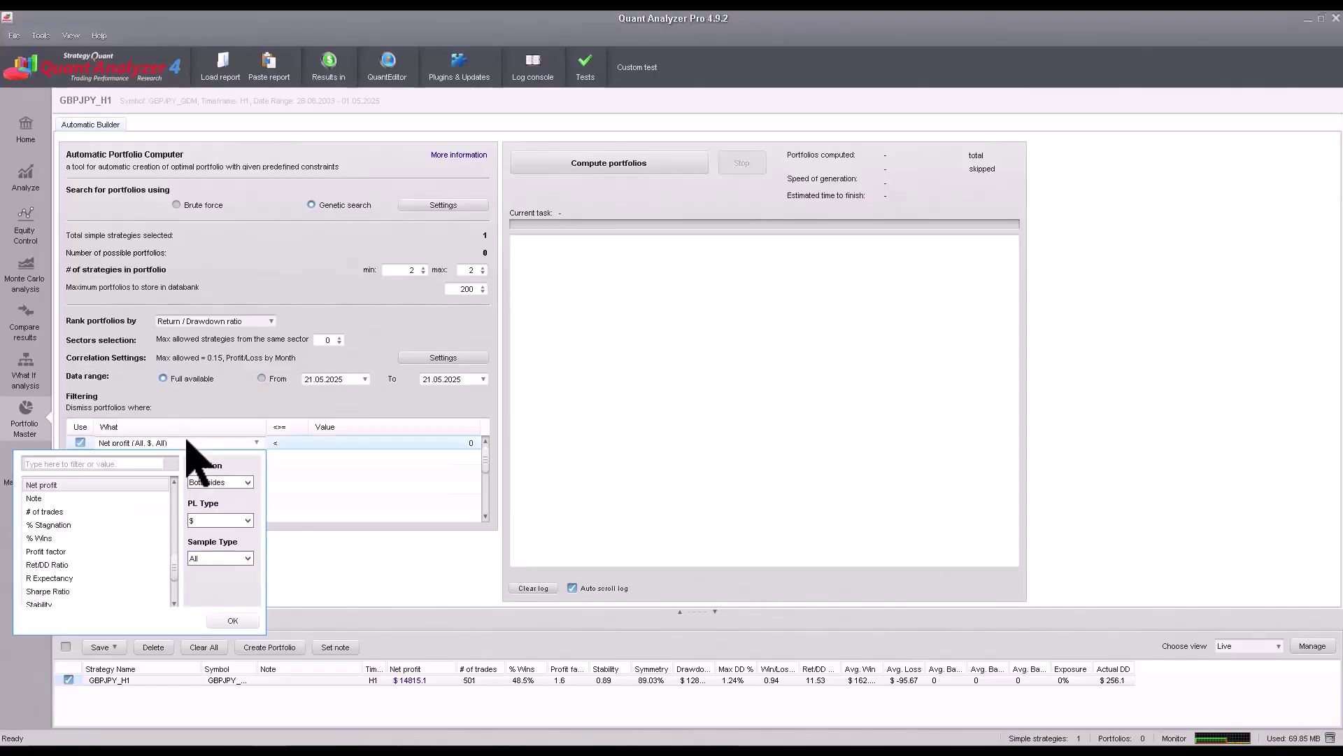
click(60, 553)
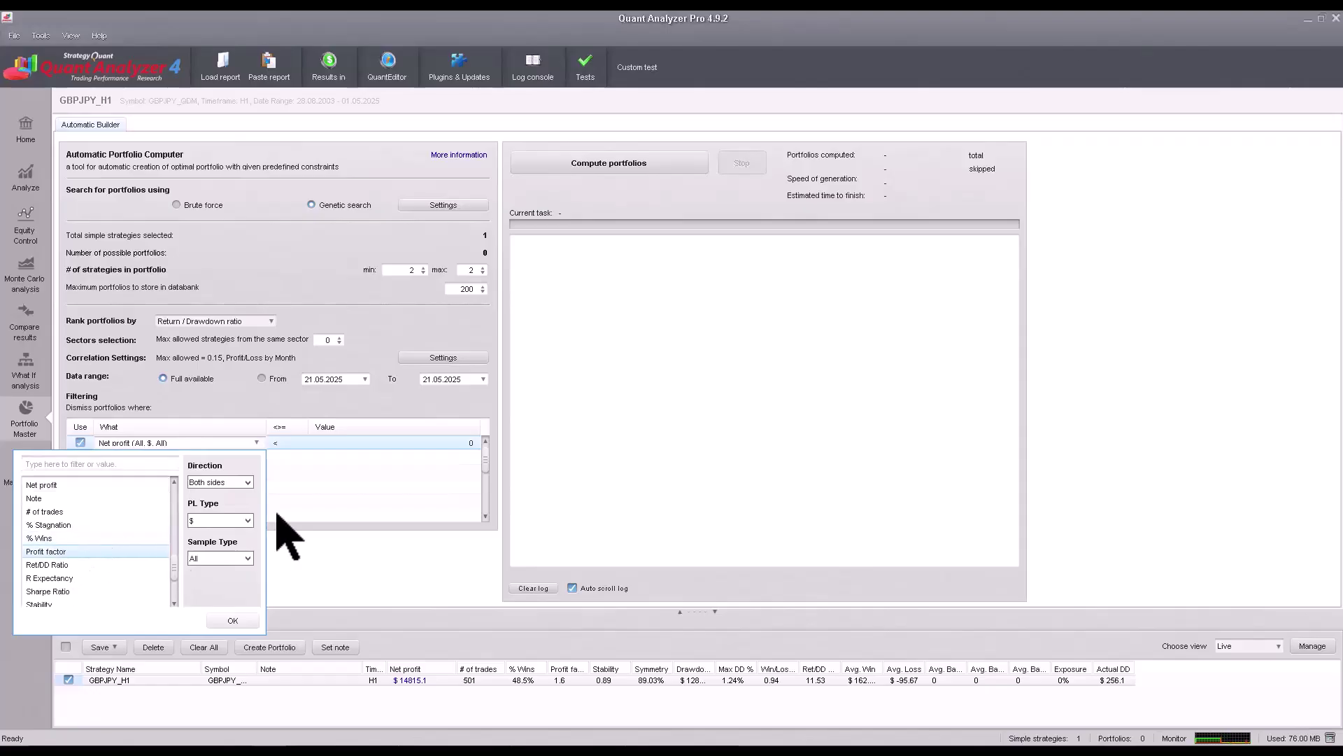
click(440, 440)
drag(440, 441, 480, 444)
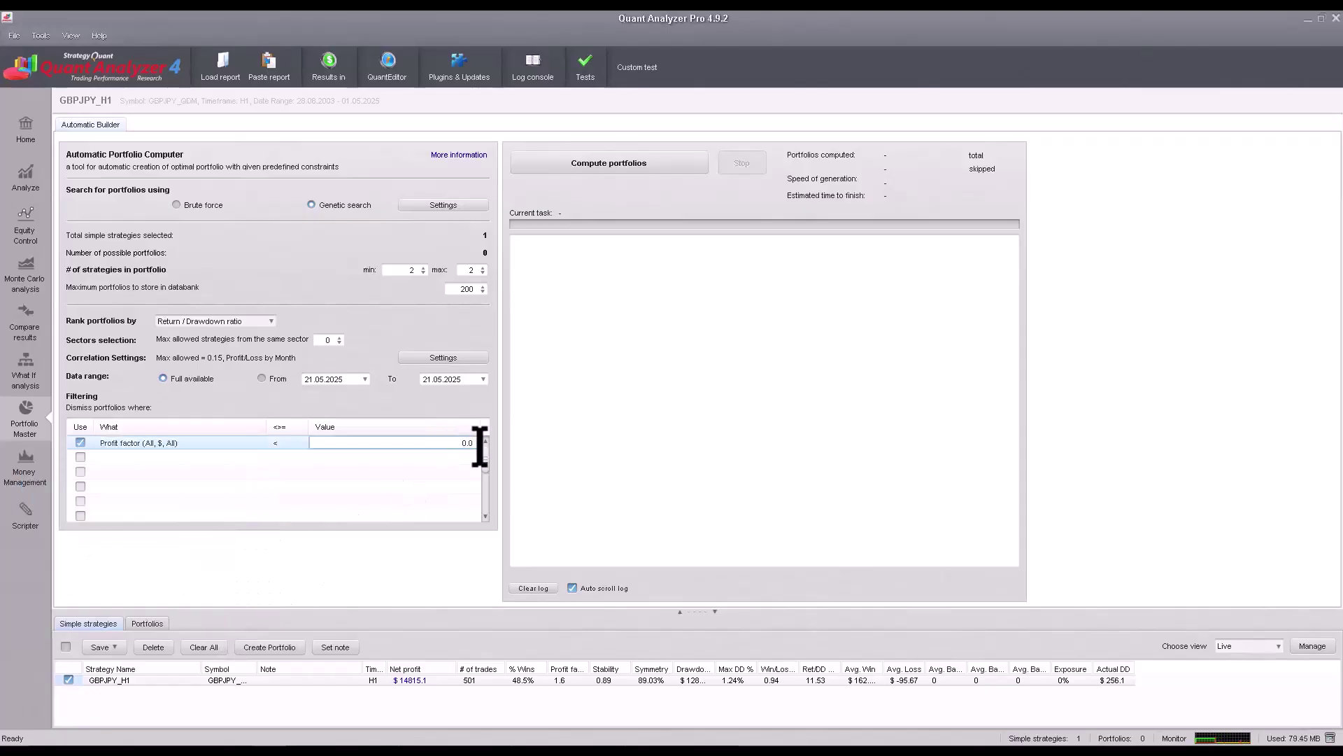
text(1.3)
click(328, 458)
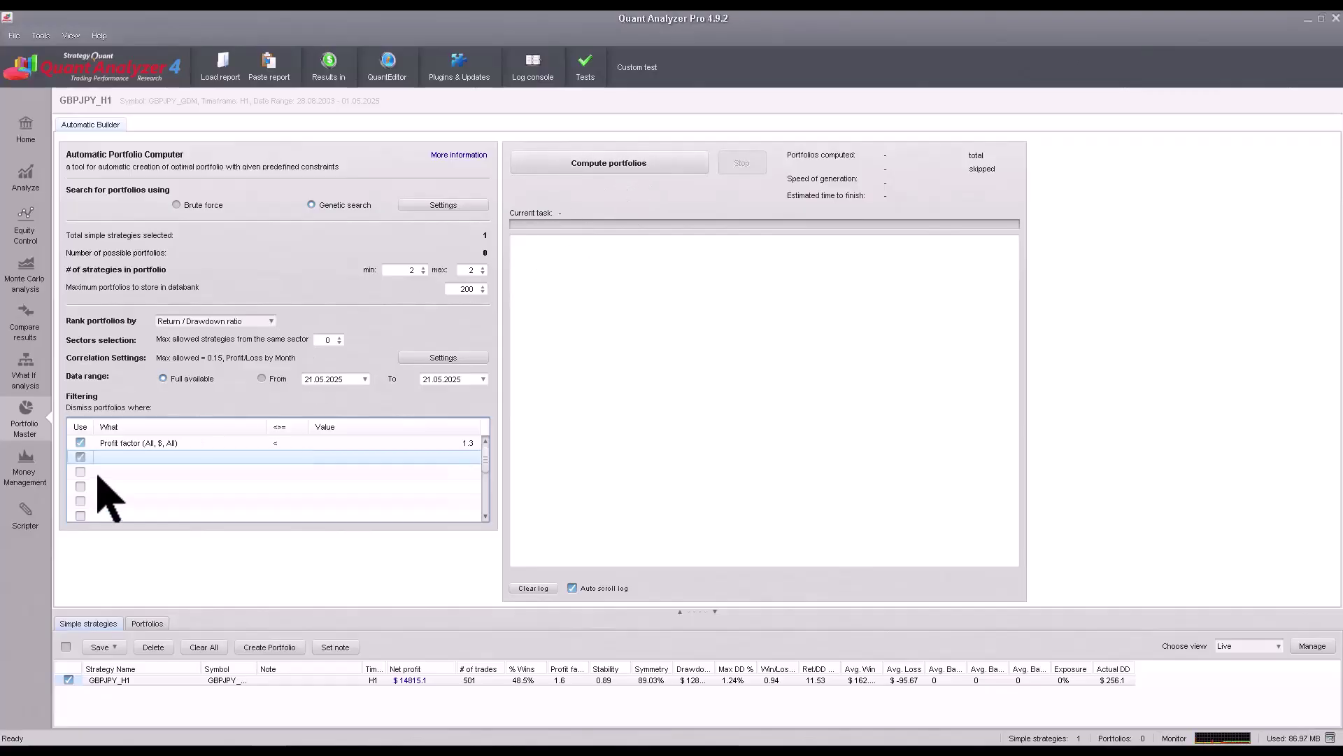
click(81, 456)
click(181, 456)
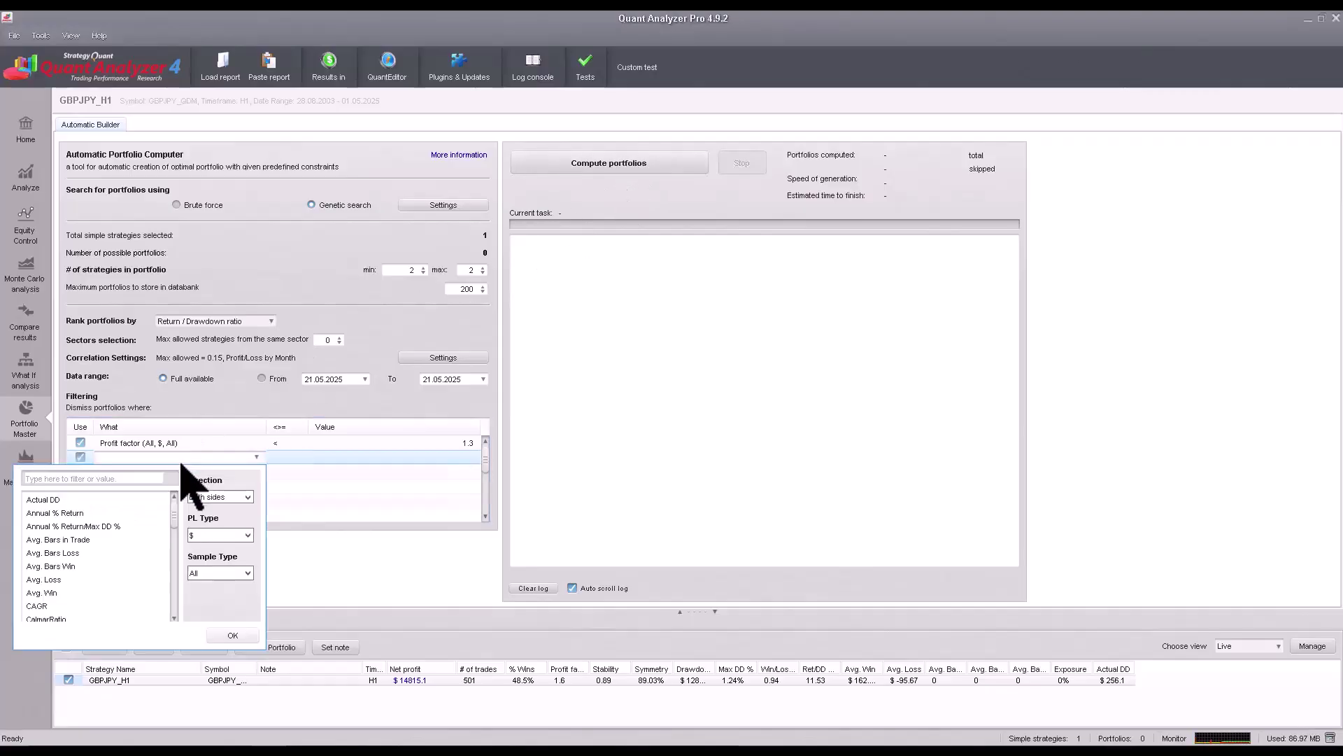
click(370, 396)
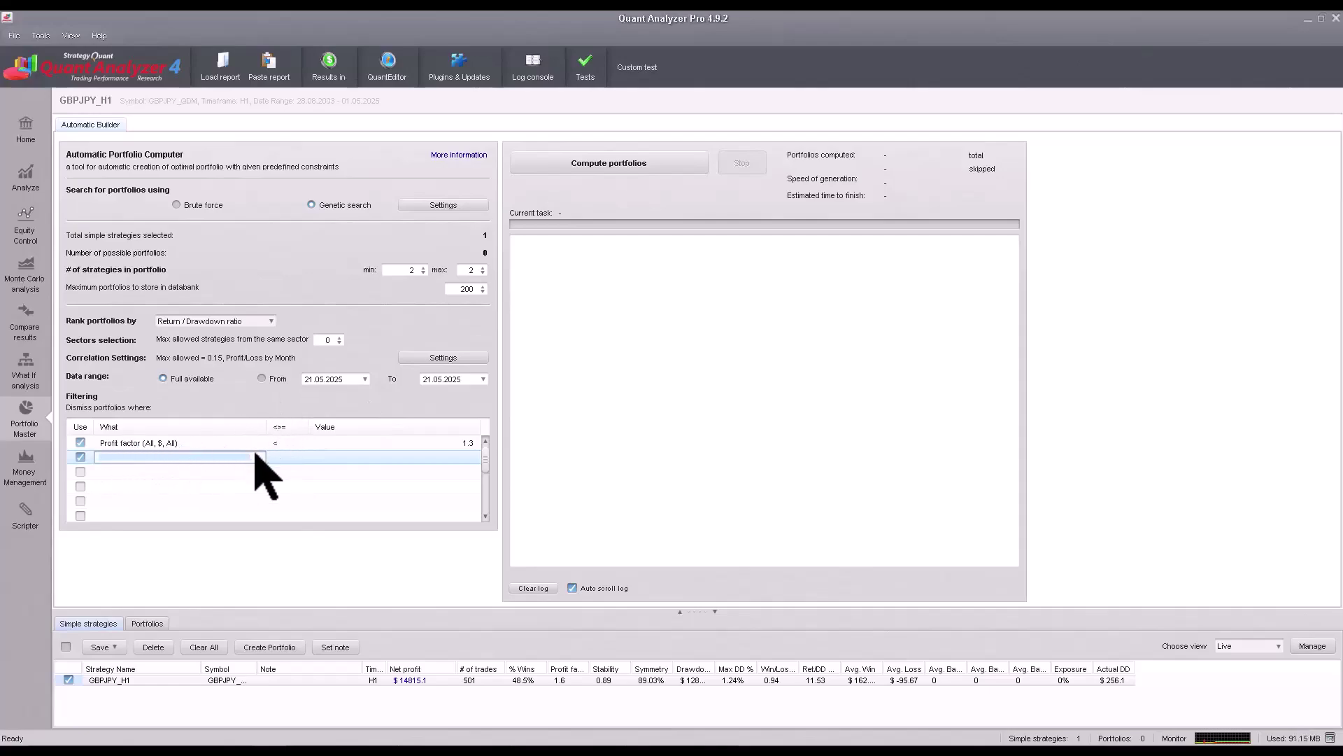
click(308, 409)
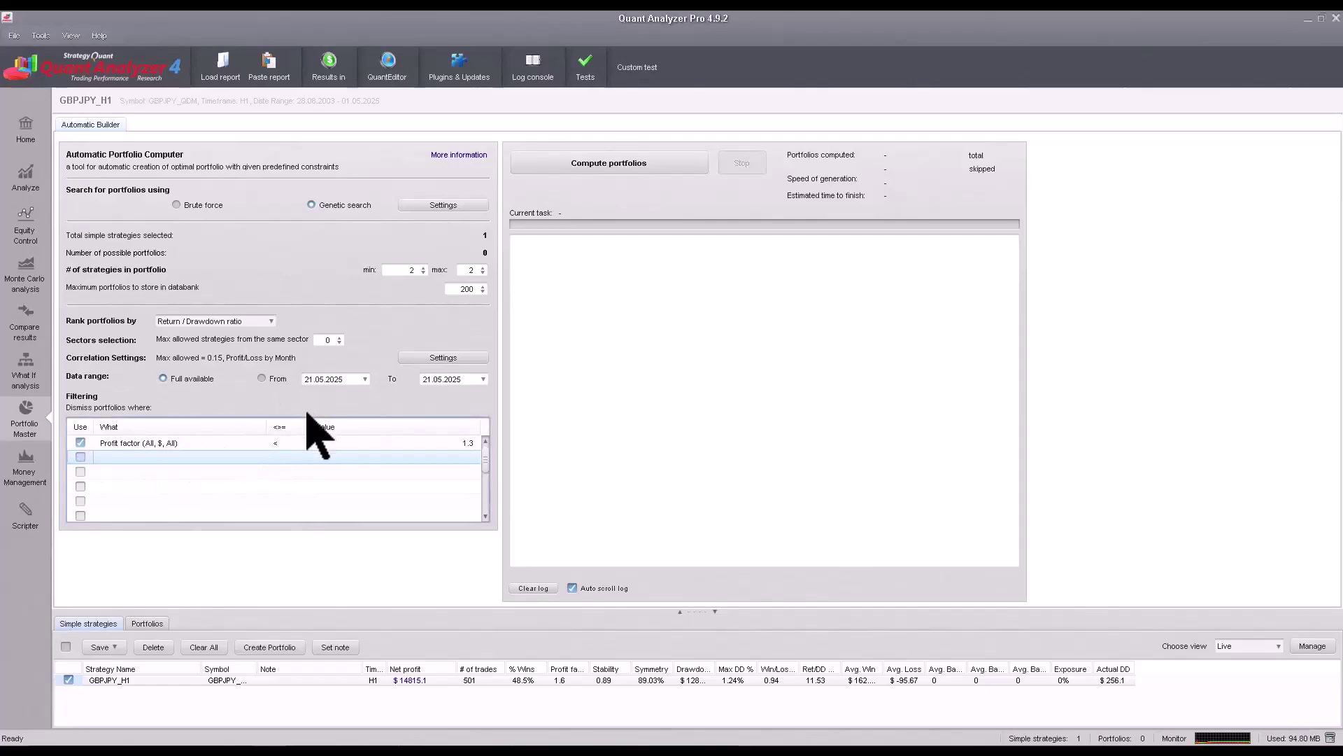
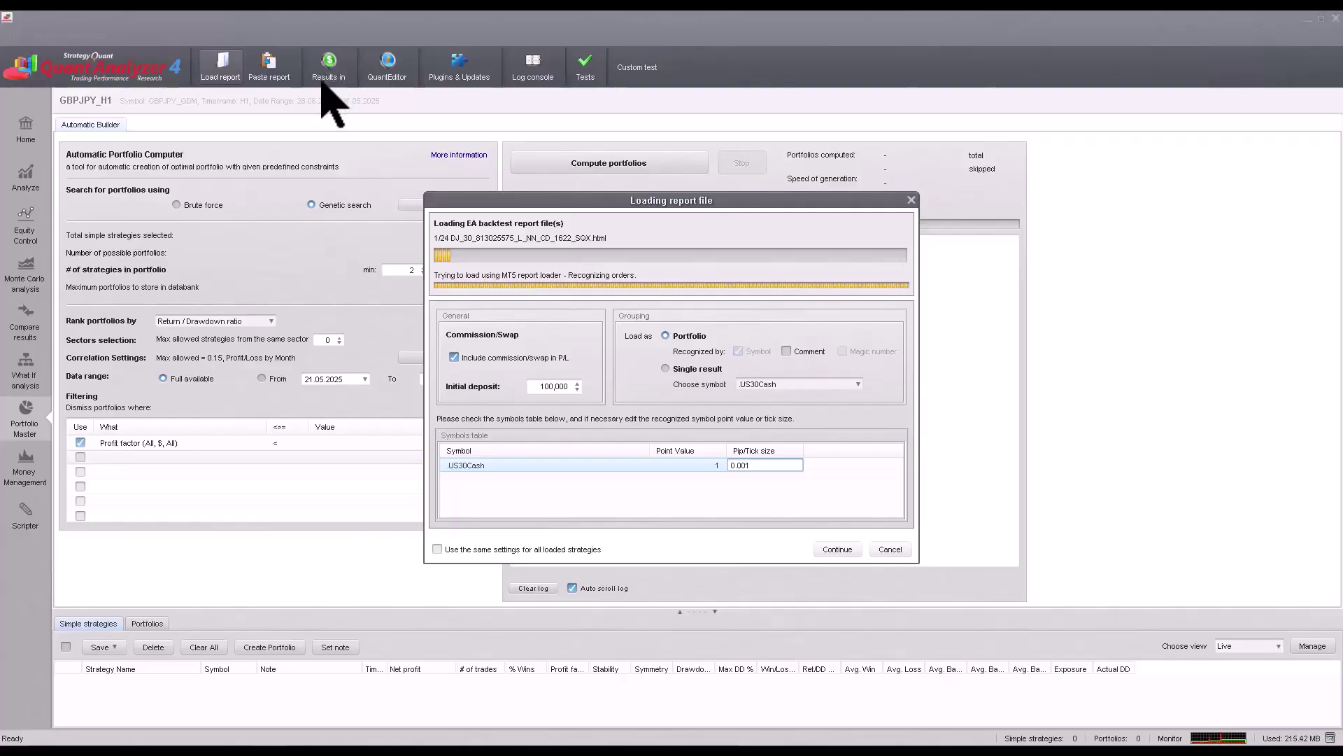
- Import the first US30Cash report as a single result with an edited pip/tick size, using the same settings for all loaded strategies
click(714, 470)
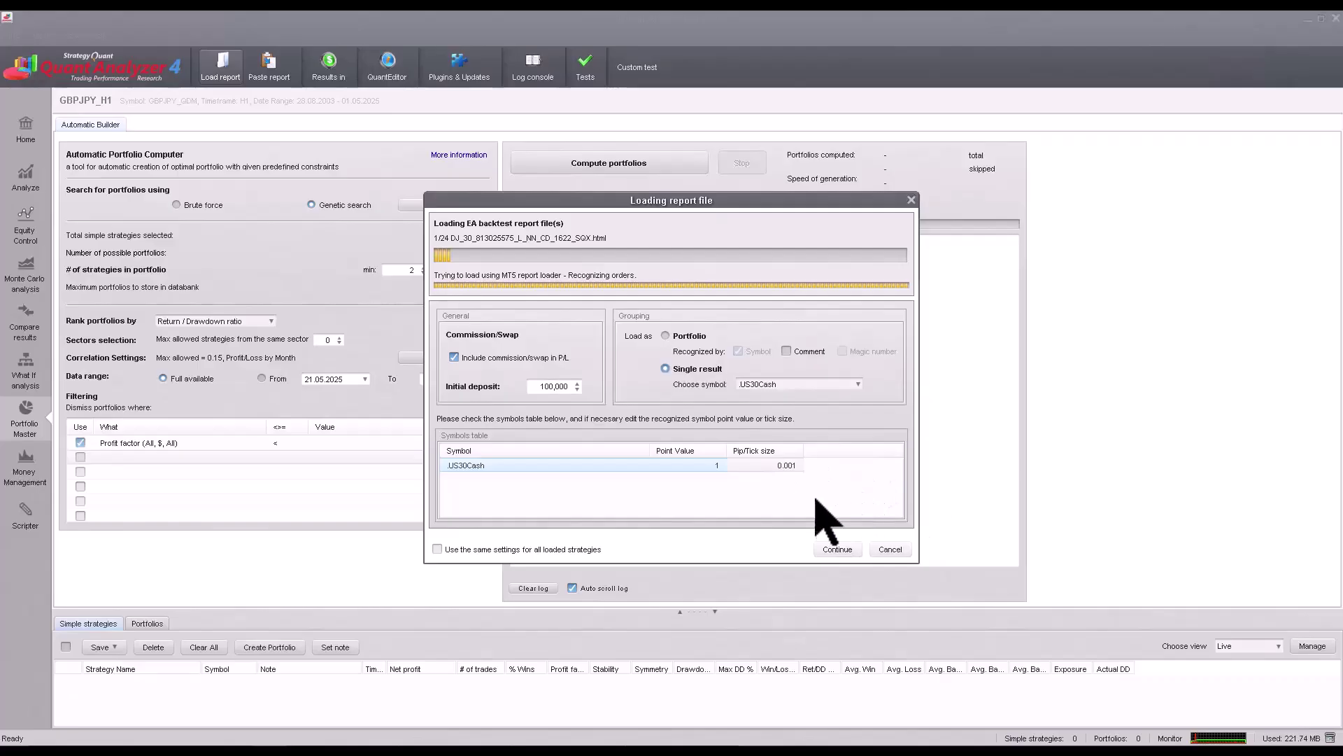
double_click(784, 465)
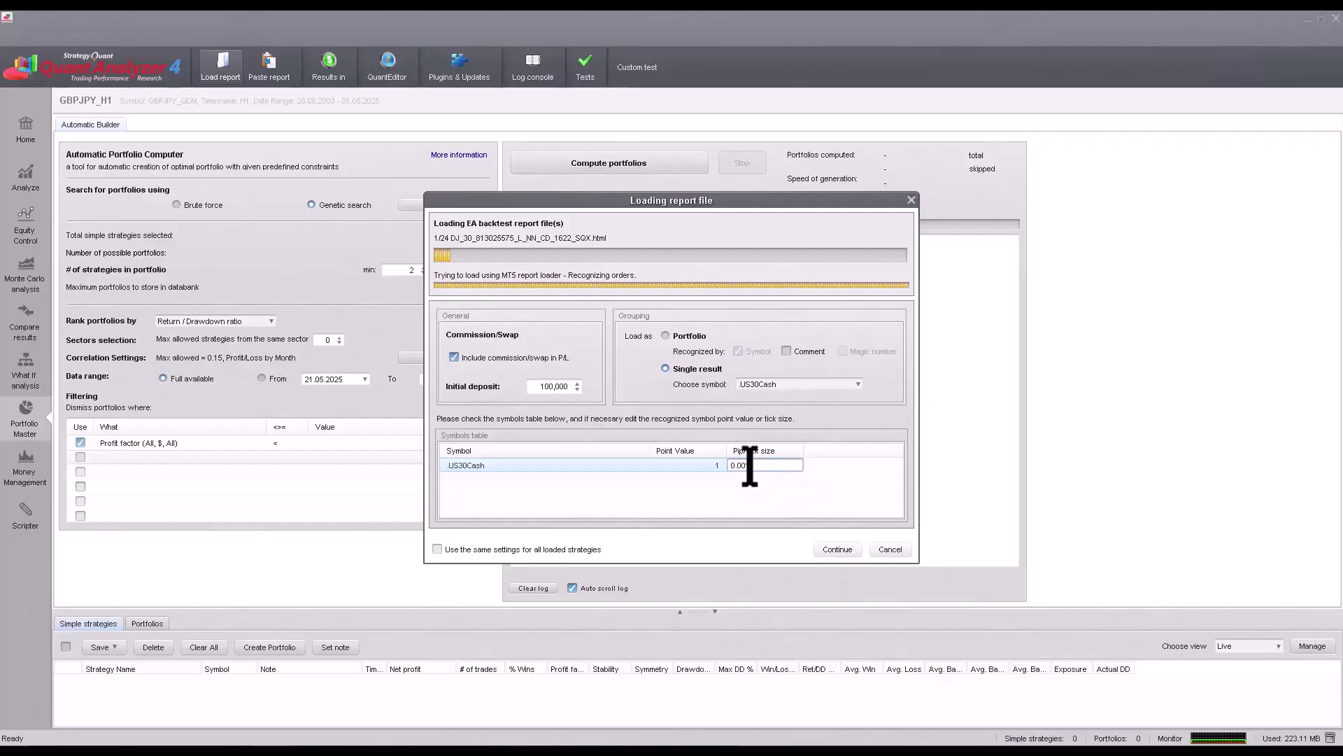
text(=)
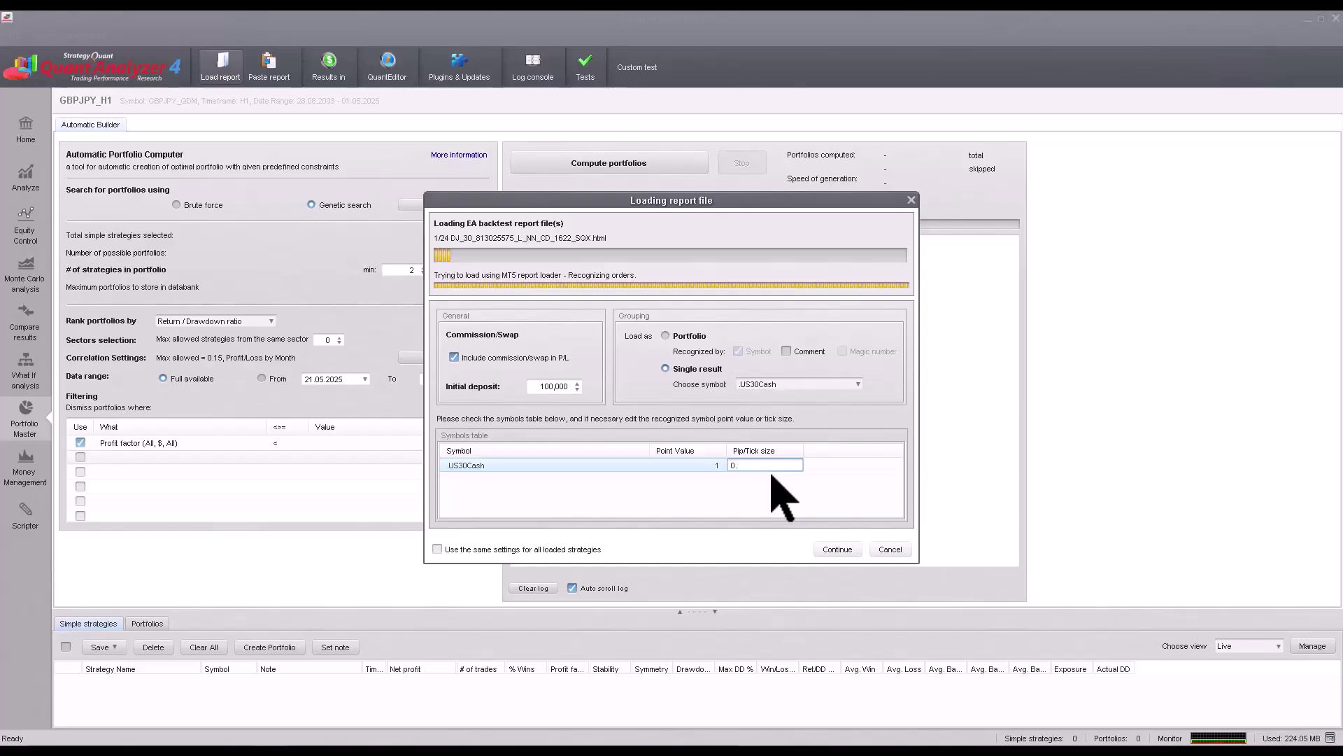
key(BackSpace)
text(0001)
click(462, 550)
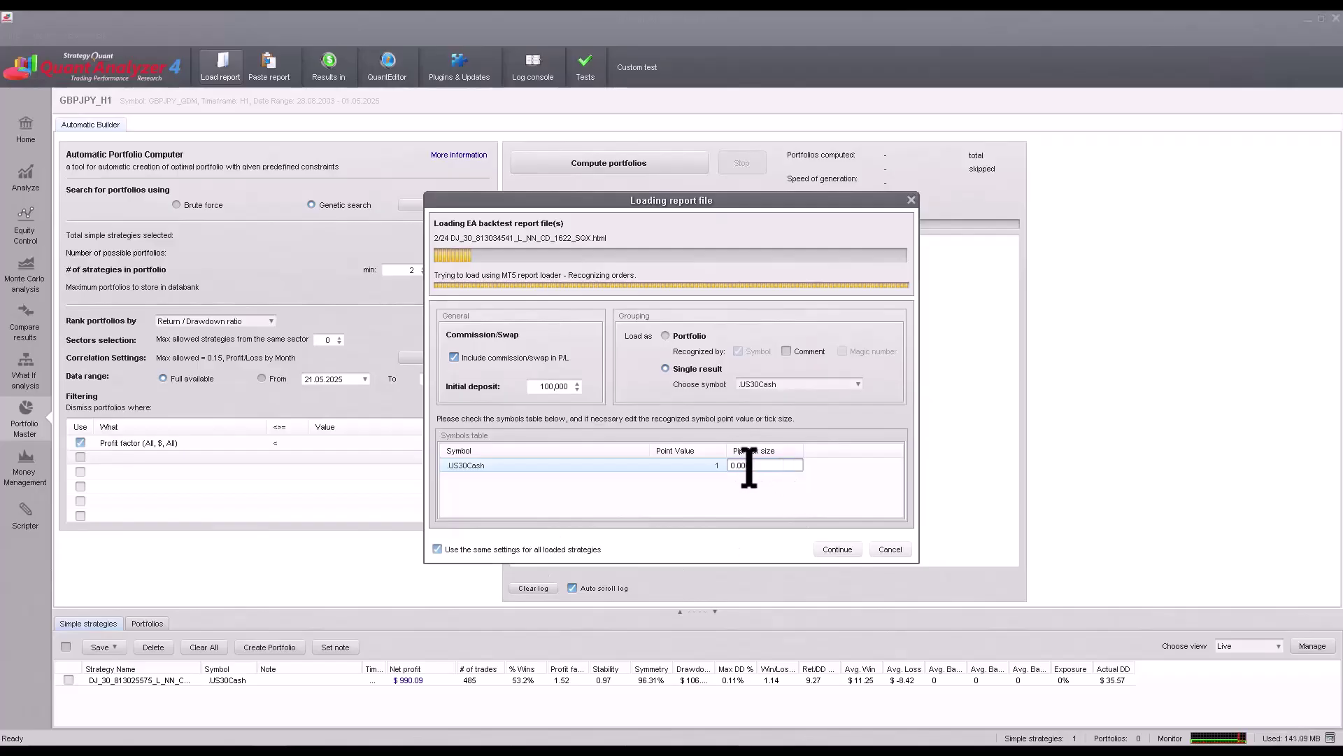
- Edit the second US30Cash report's pip/tick size and continue the import past the JP225Cash report
text(1)
click(849, 547)
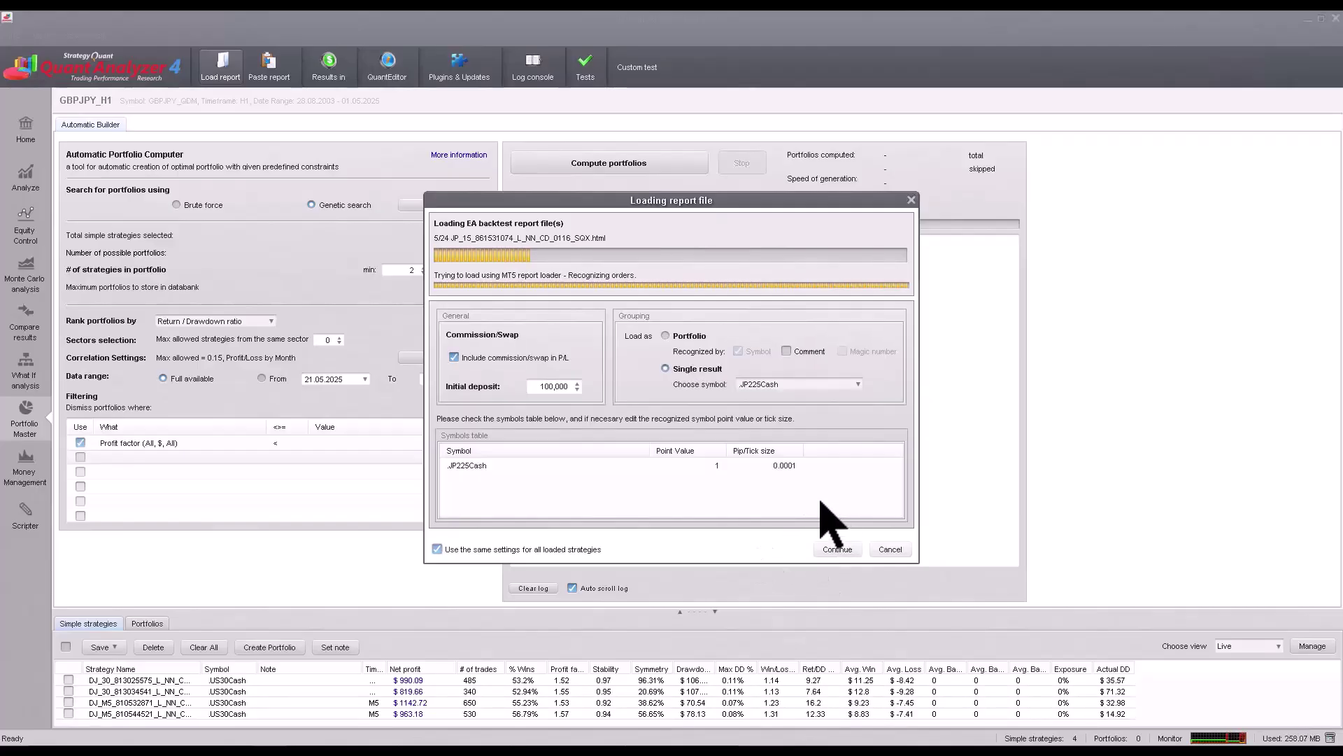
key(Return)
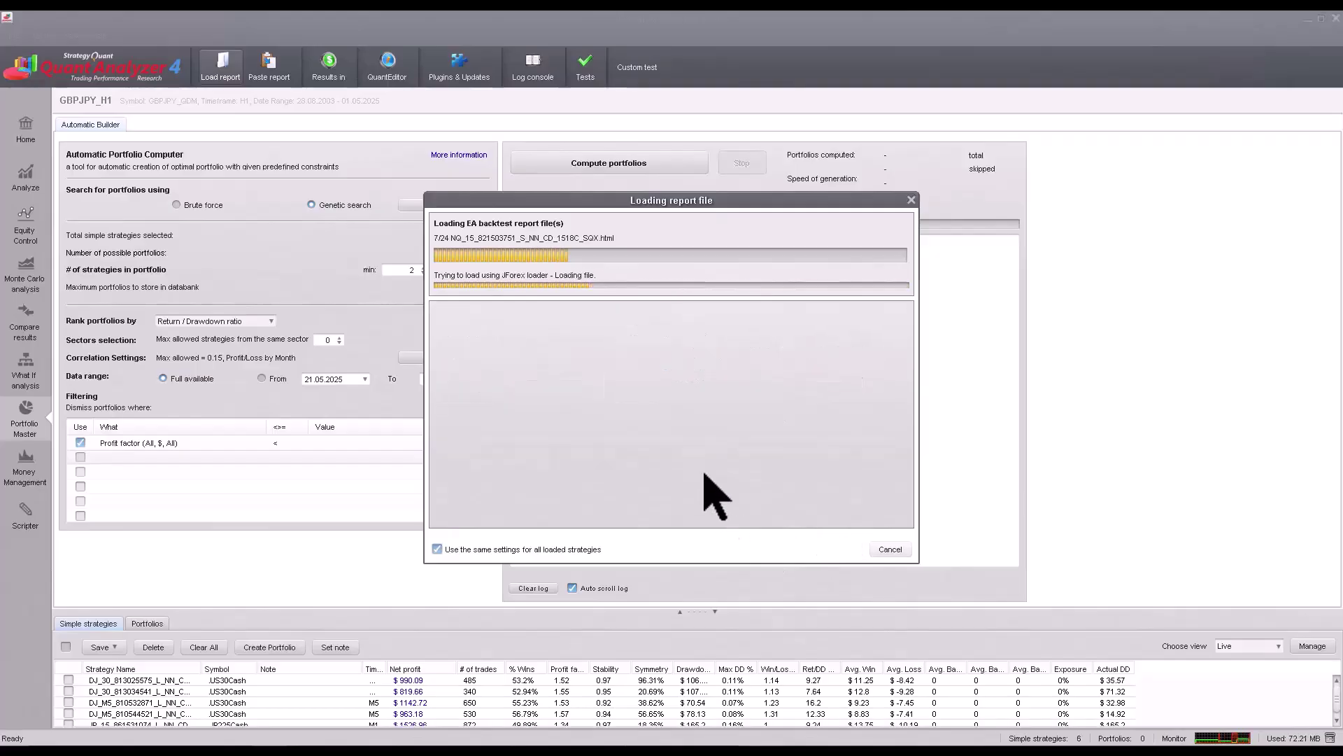
- Set the pip/tick size of the USTECHCash report to 0.1 and continue the import through the remaining reports
double_click(765, 466)
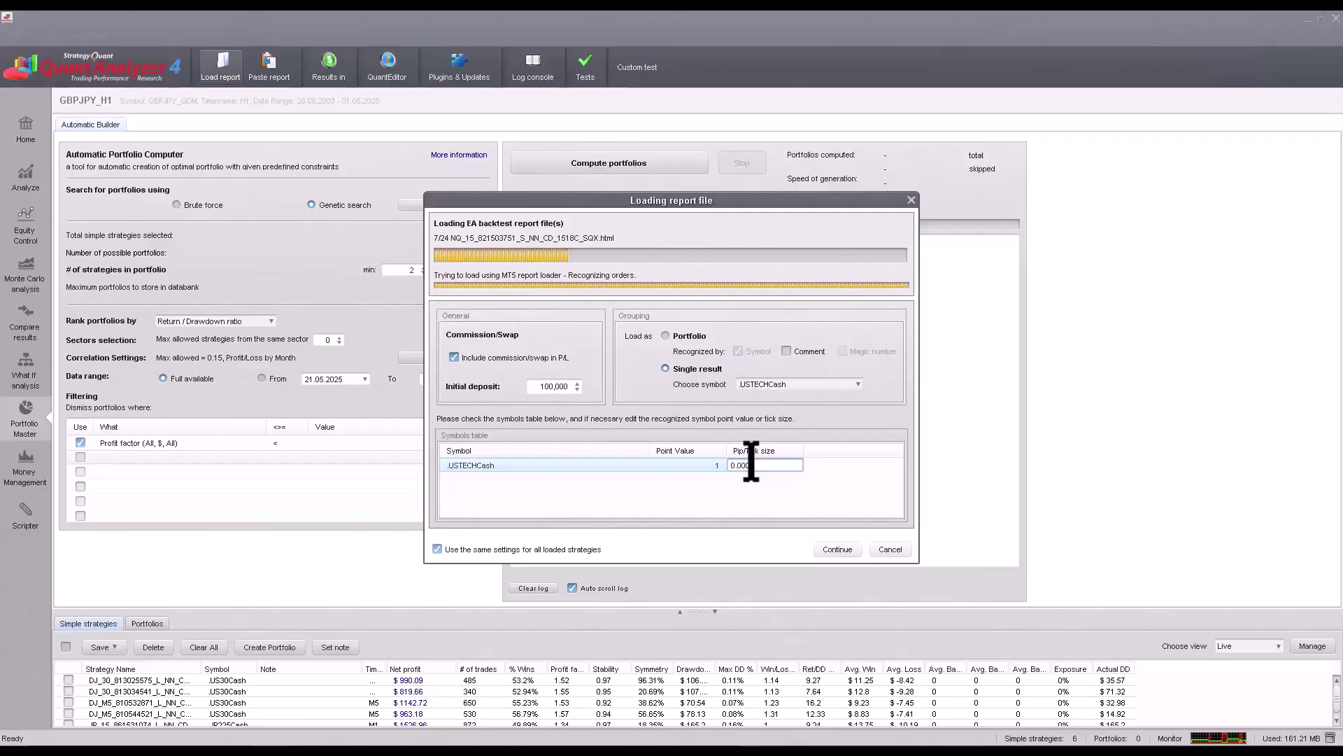
key(BackSpace)
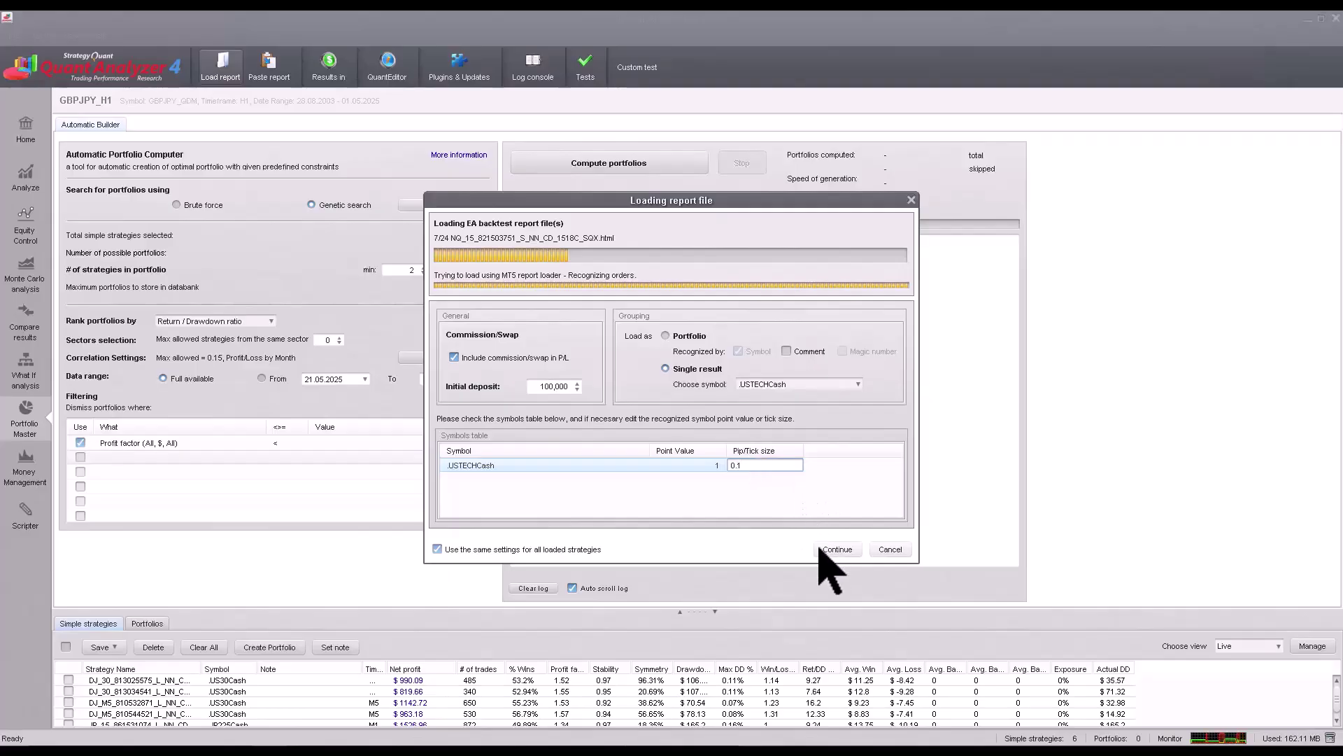
double_click(700, 464)
key(Return)
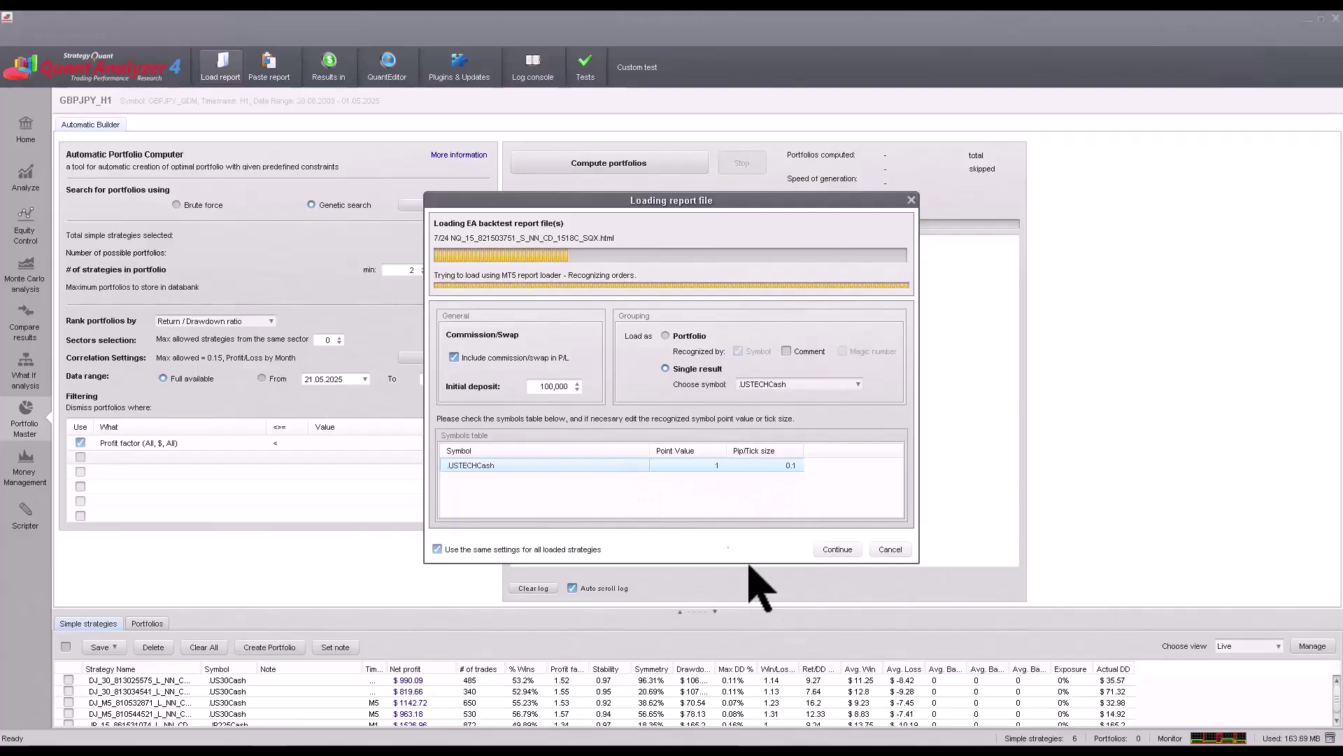
double_click(782, 471)
text(0.1)
click(835, 549)
- Review the equity charts of the two US500Cash strategies at the end of the loaded list
scroll(564, 706, down, 5)
click(502, 709)
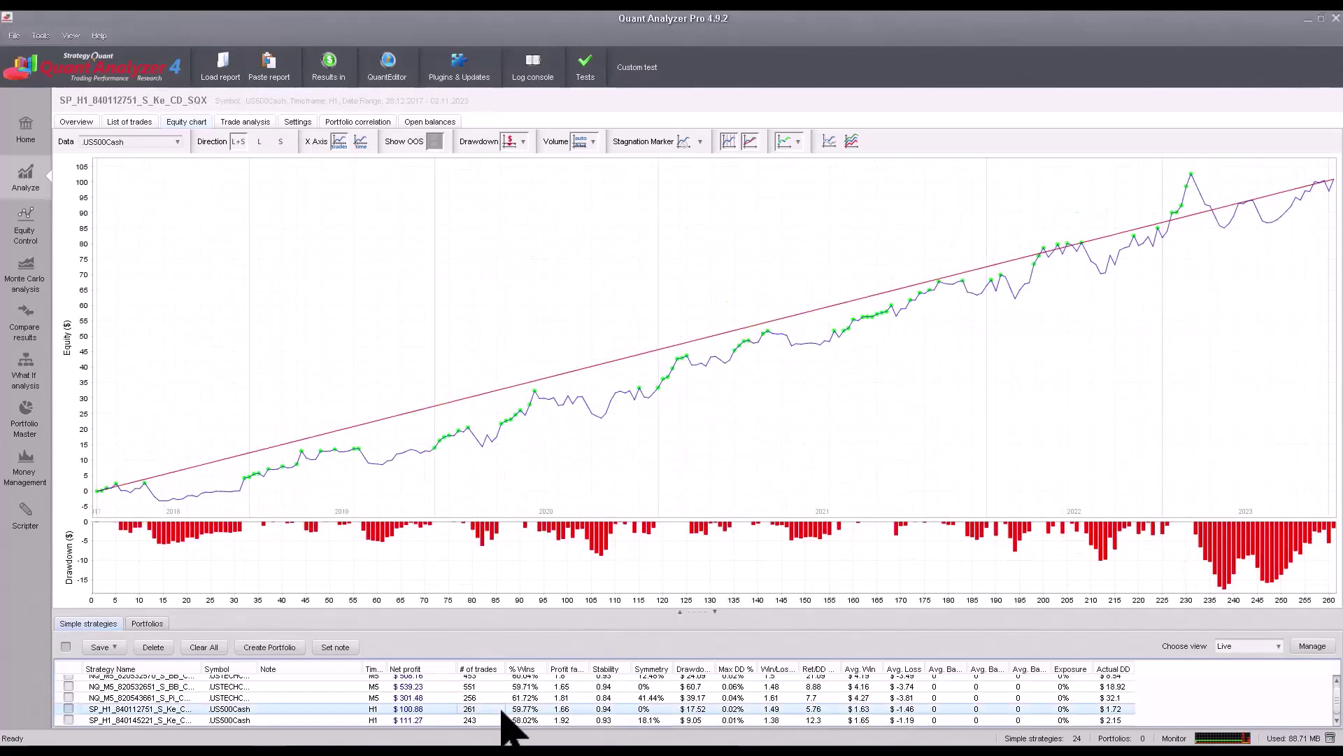
click(518, 719)
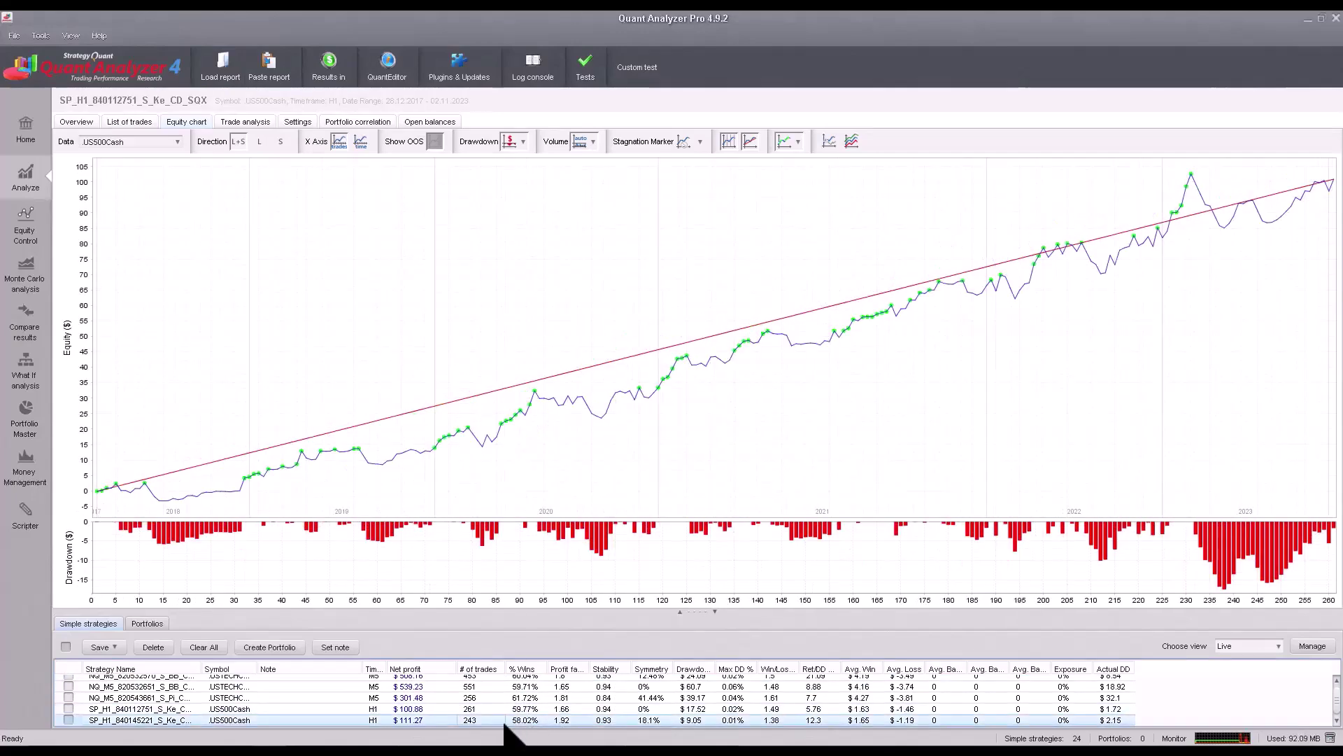
scroll(560, 714, up, 5)
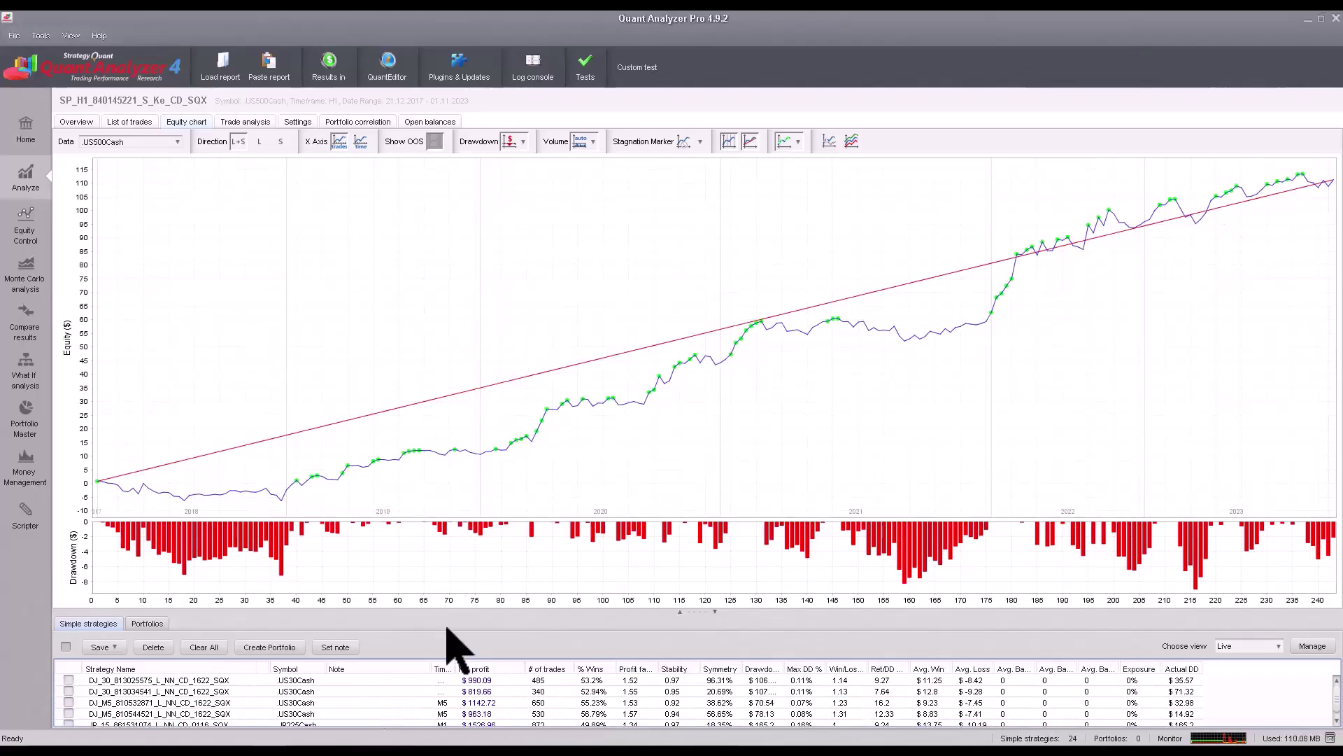
- Enlarge the strategy list area and return to Portfolio Master
drag(483, 612, 488, 569)
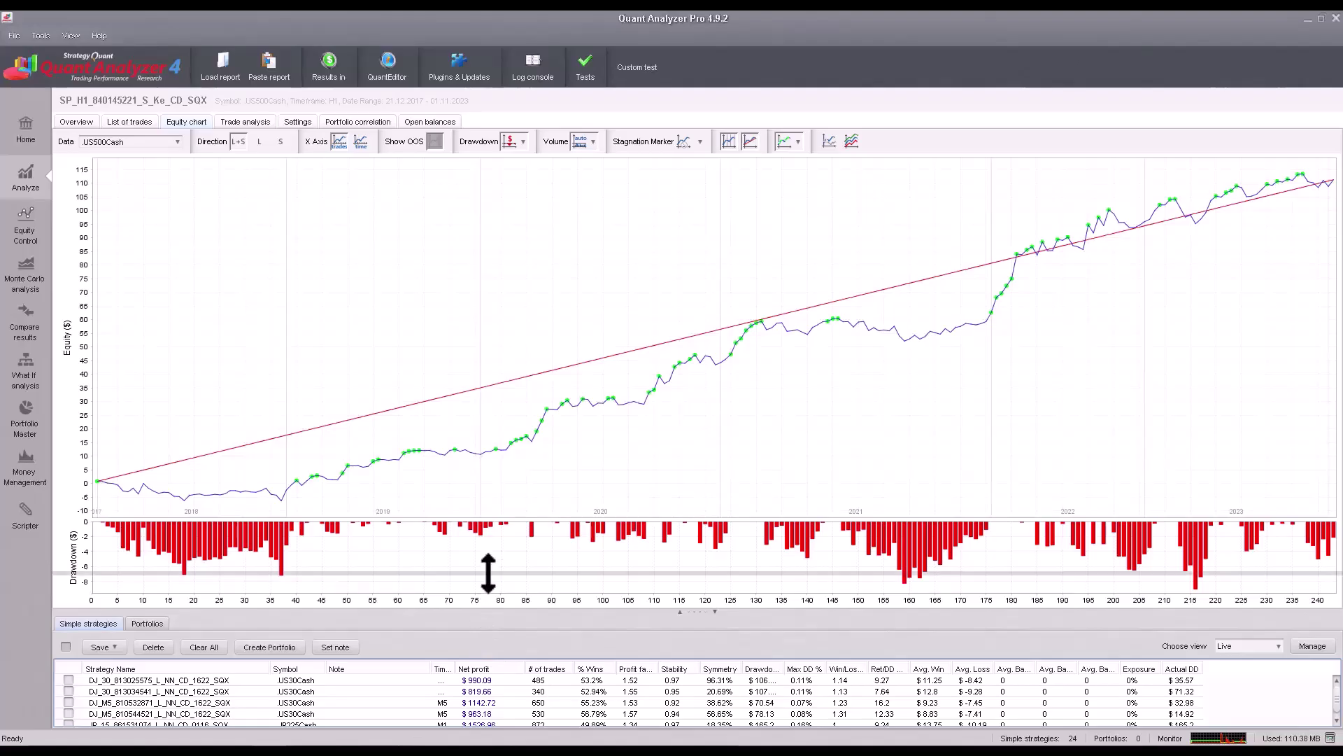
click(24, 432)
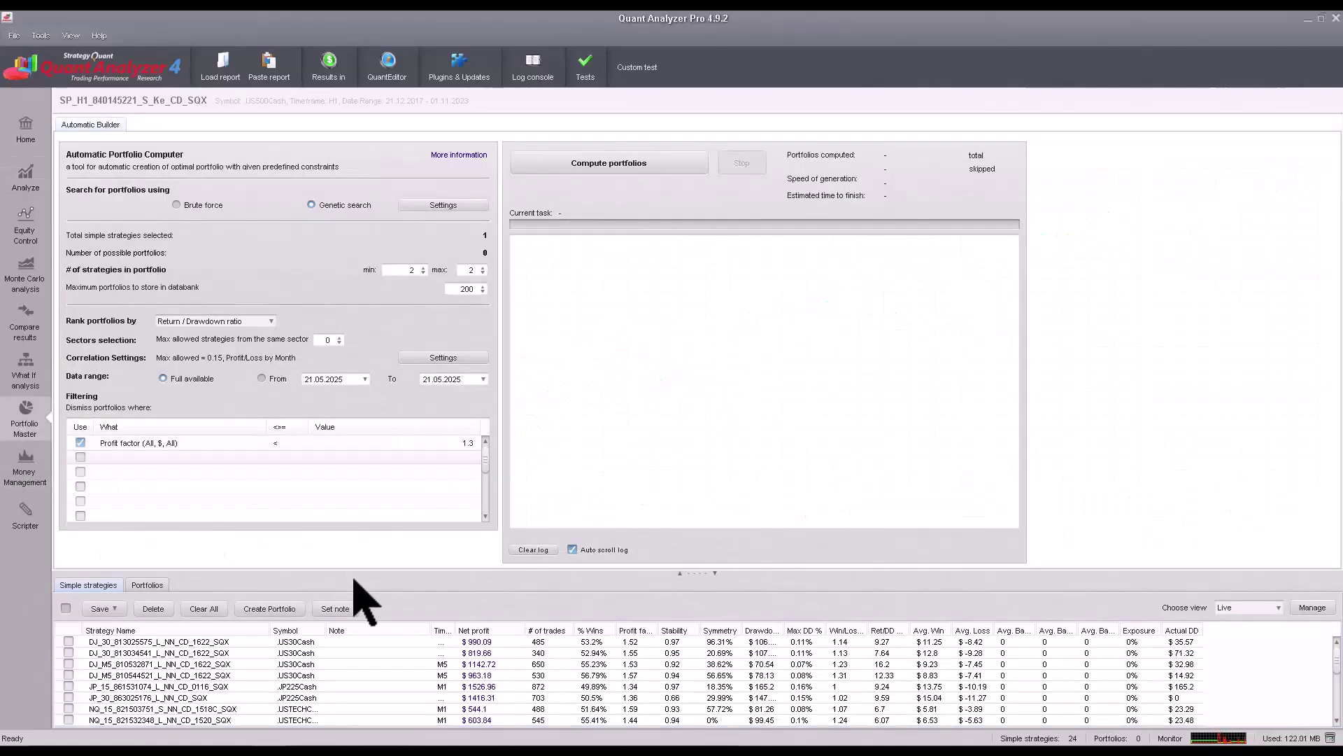
click(362, 676)
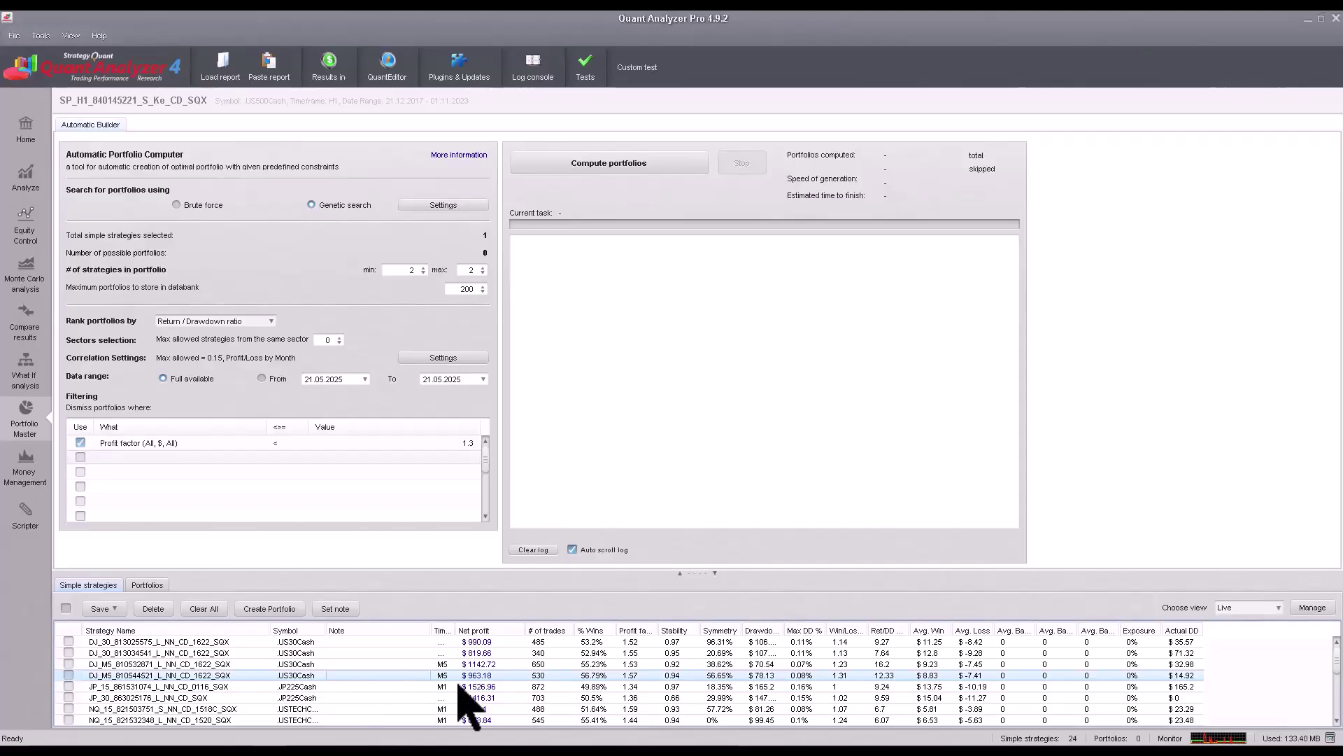
- Select the four US30Cash strategies and give them the custom note DJ
click(67, 674)
click(68, 663)
click(68, 652)
click(68, 641)
click(345, 610)
click(589, 407)
click(651, 408)
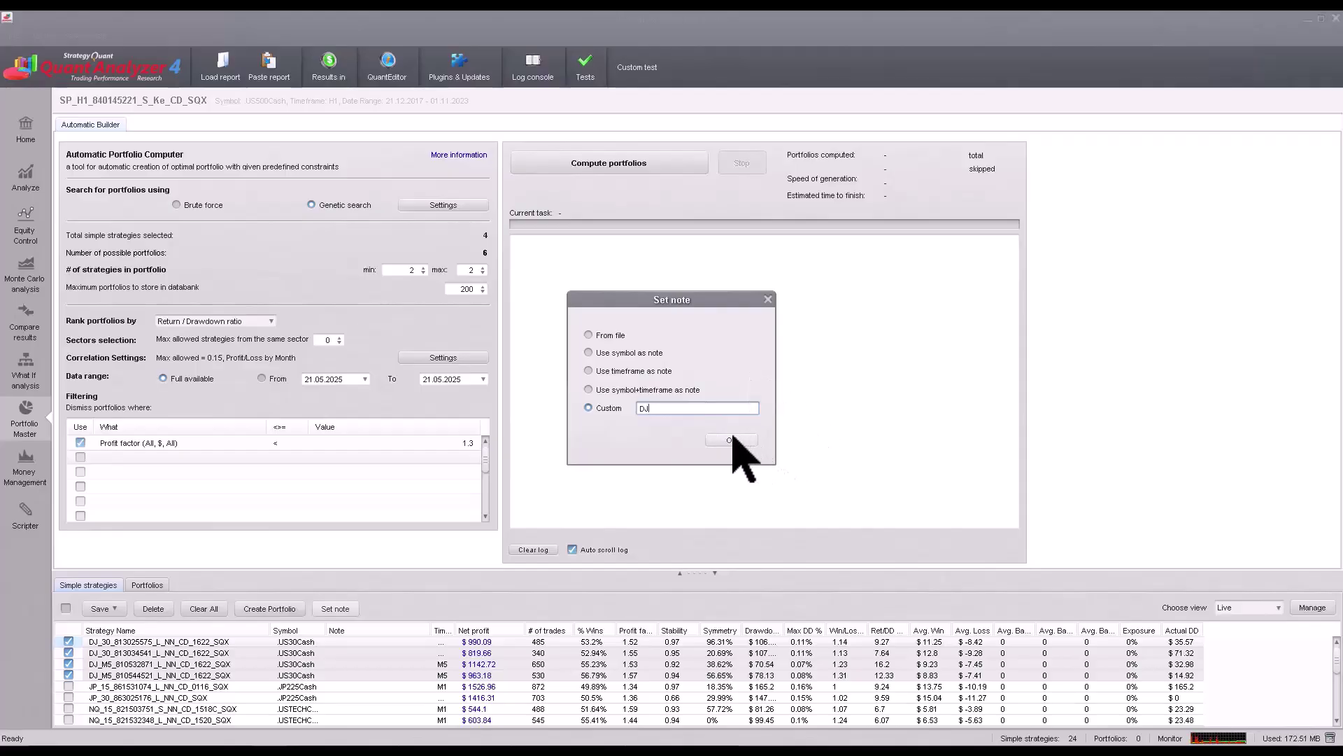
click(730, 440)
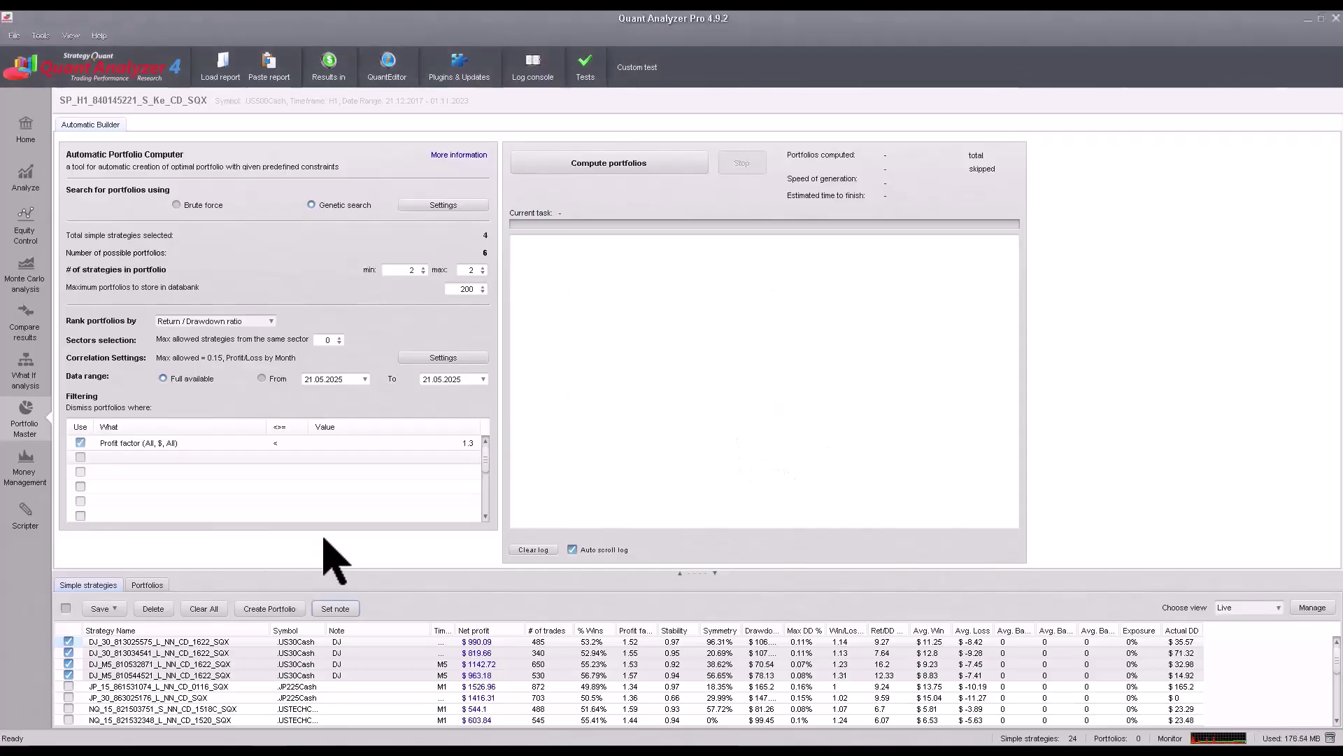
- Give the JP225Cash strategies the custom note JP and all USTECHCash strategies the custom note NQ
scroll(147, 651, down, 1)
click(144, 675)
scroll(109, 700, down, 4)
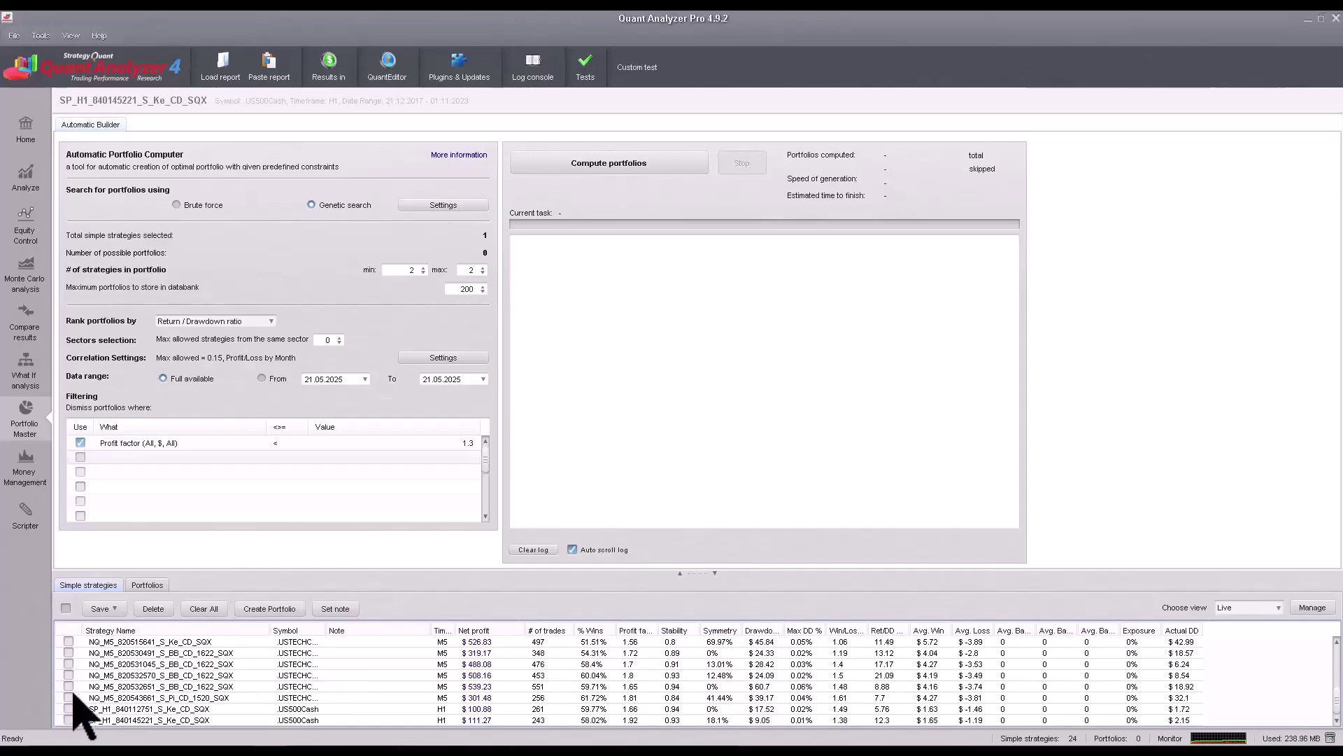
shift+click(69, 698)
click(335, 608)
text(JP)
key(ctrl+a)
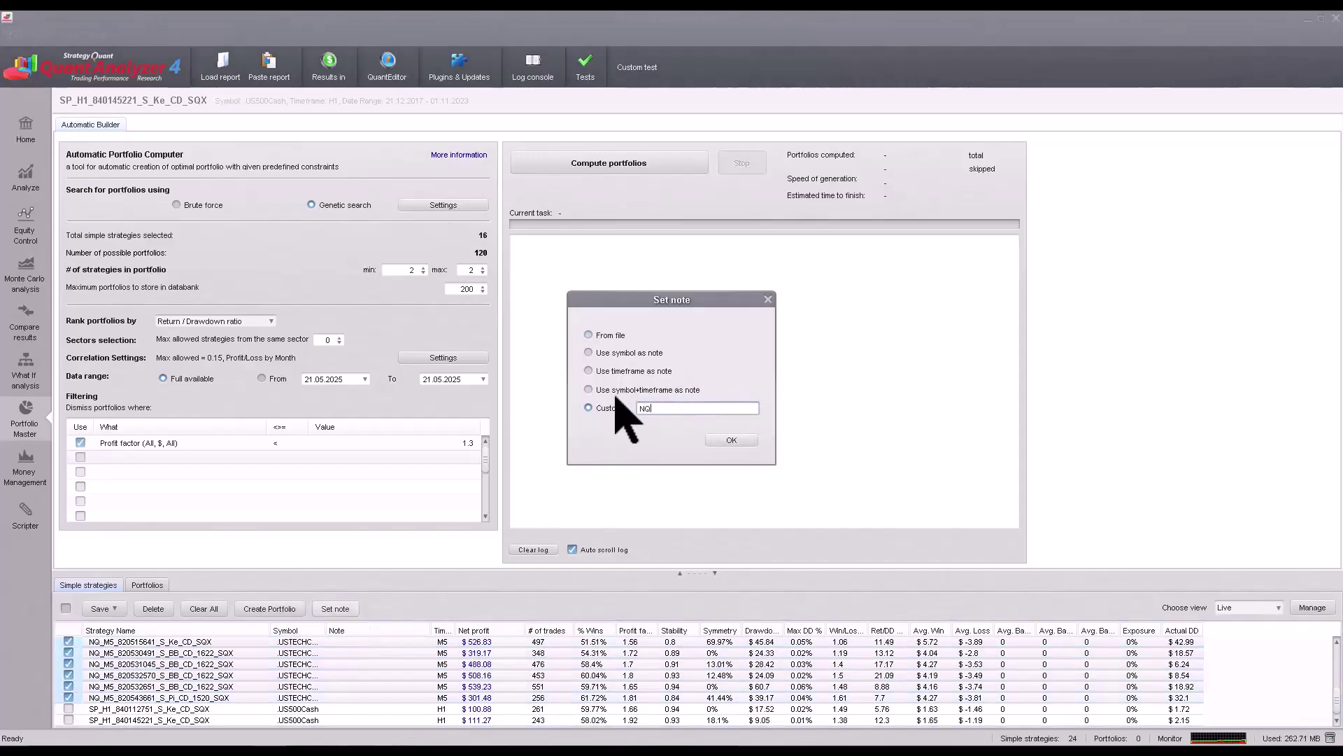
text(NQ)
click(731, 440)
- Set a custom note on the two US500Cash strategies and allow at most 1 strategy from the same sector
click(68, 709)
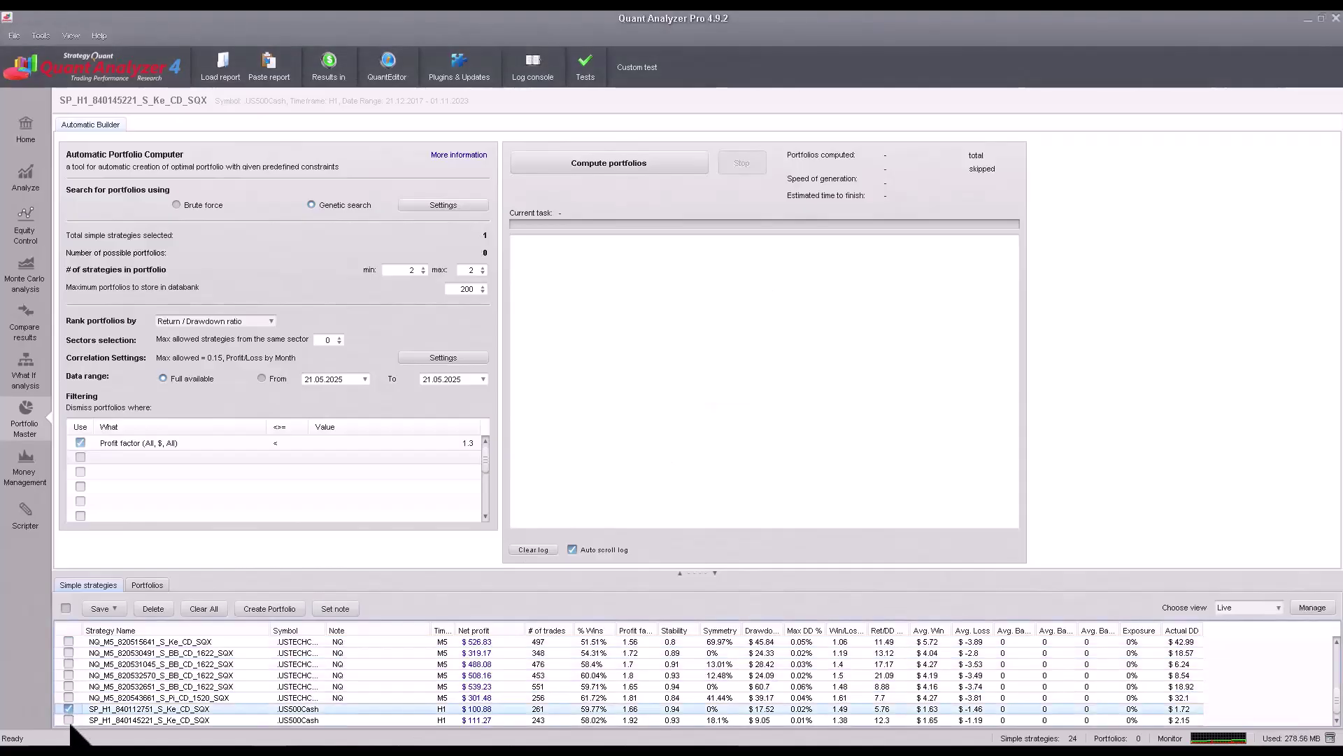
click(68, 720)
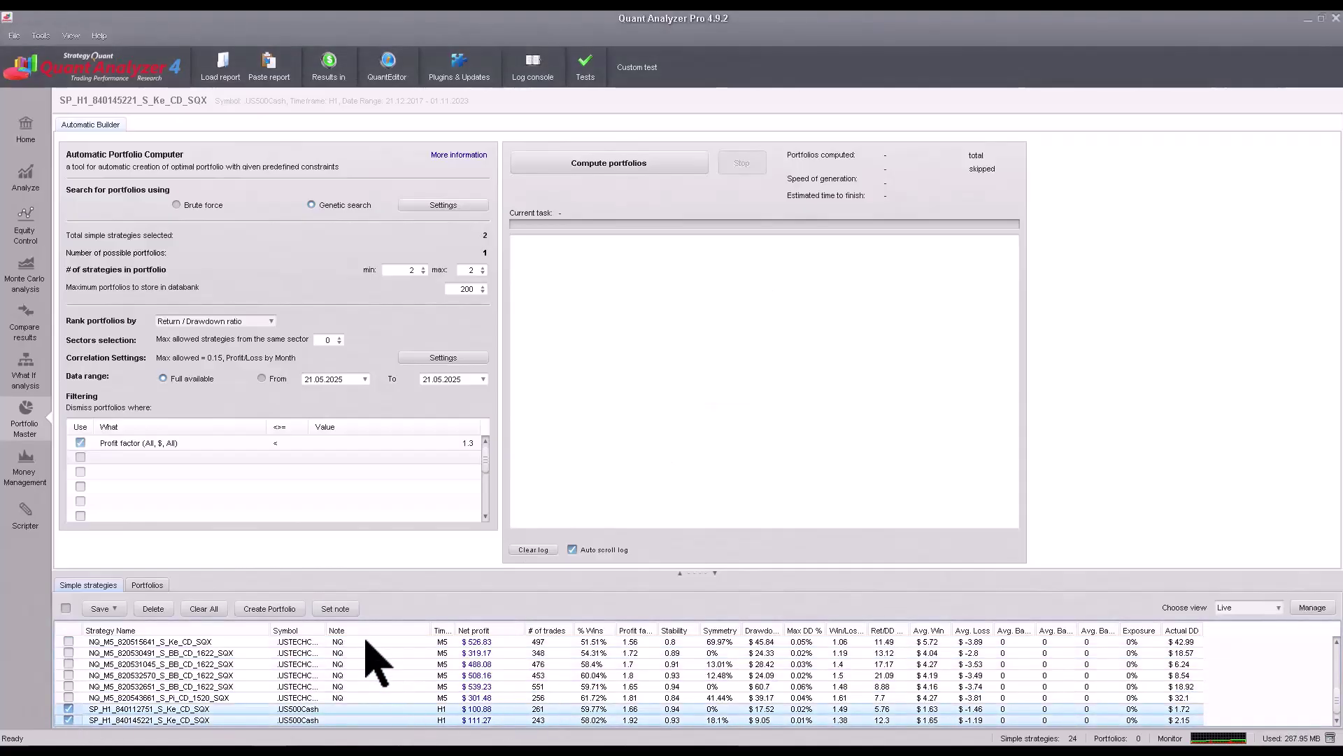
click(337, 608)
double_click(681, 409)
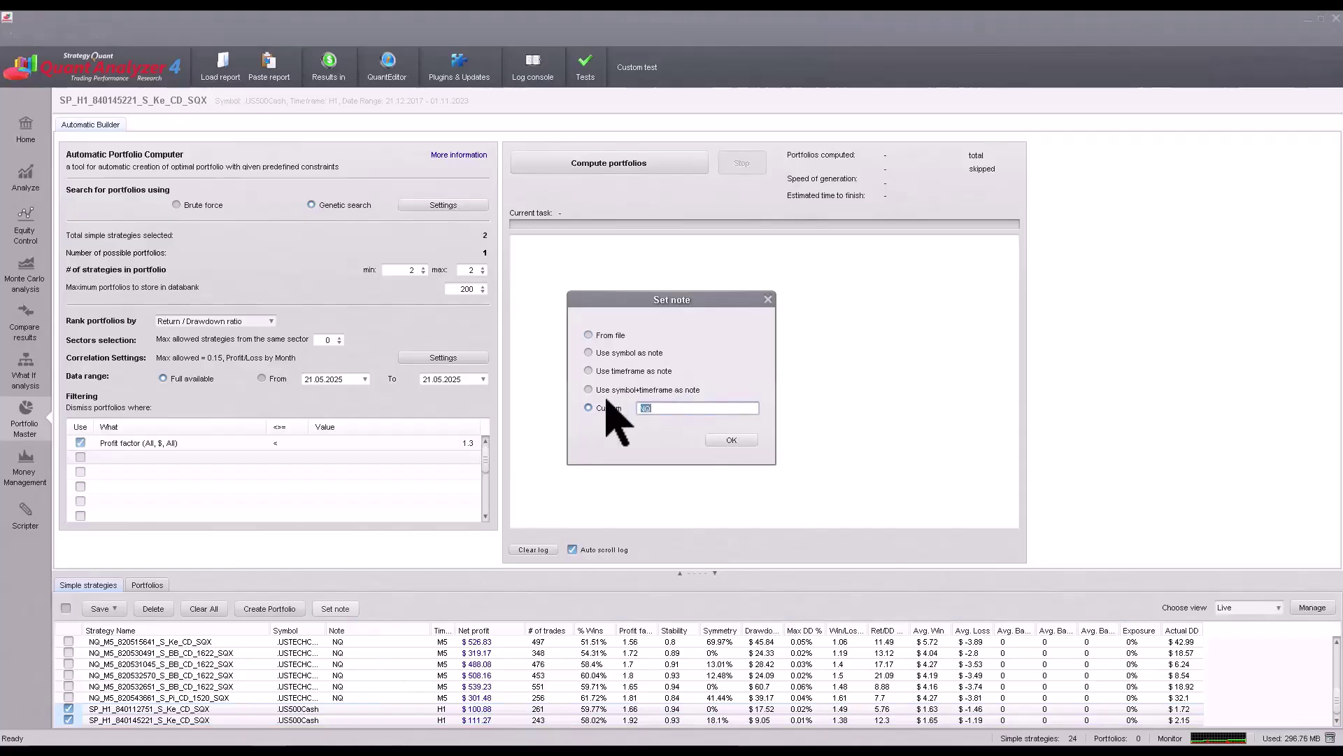
key(Return)
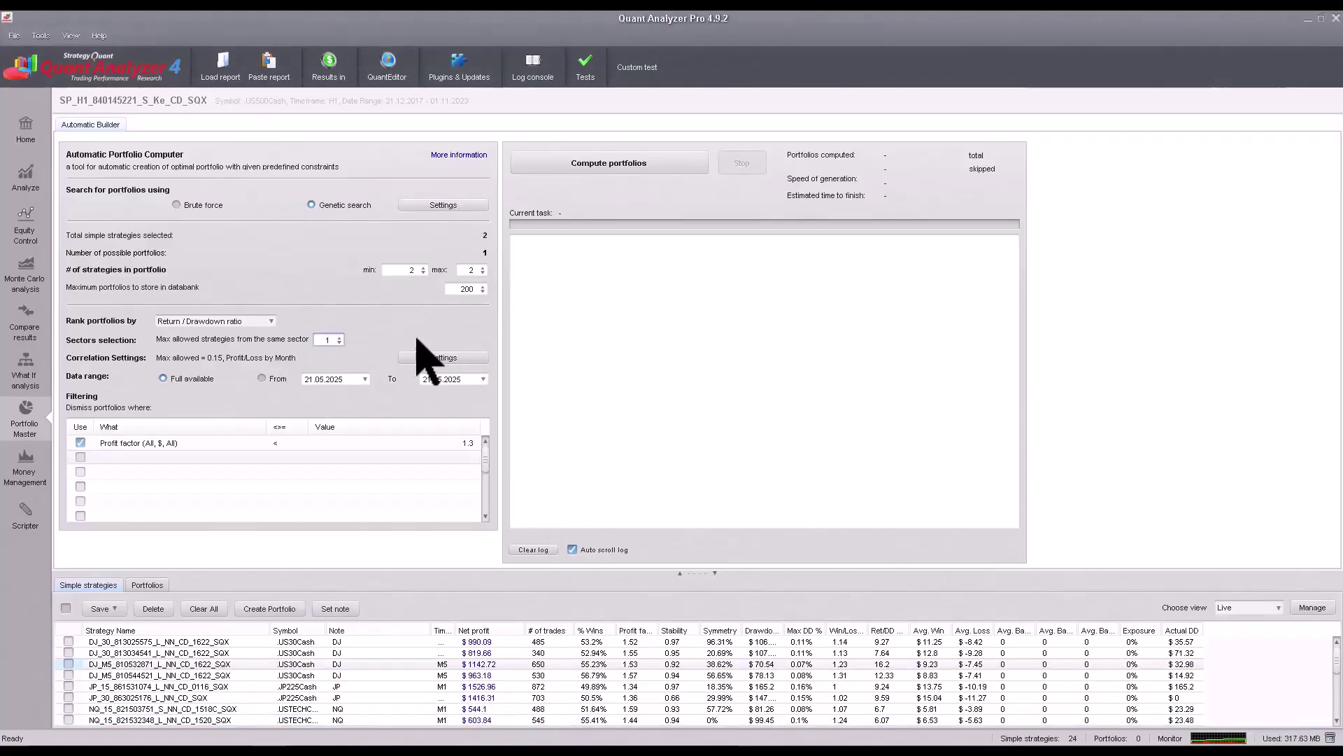
- Set the portfolio size to a minimum of 3 and maximum of 6 strategies and compute portfolios from all loaded strategies
double_click(406, 269)
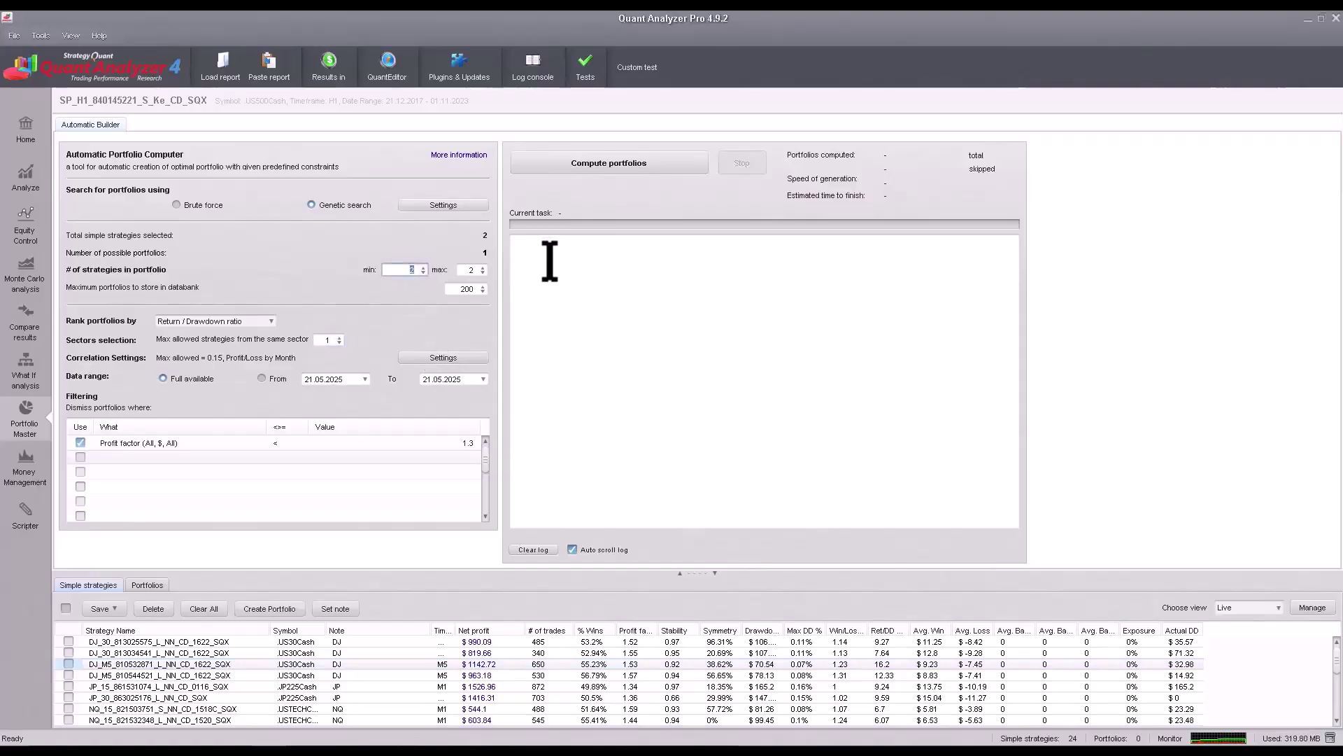
double_click(471, 270)
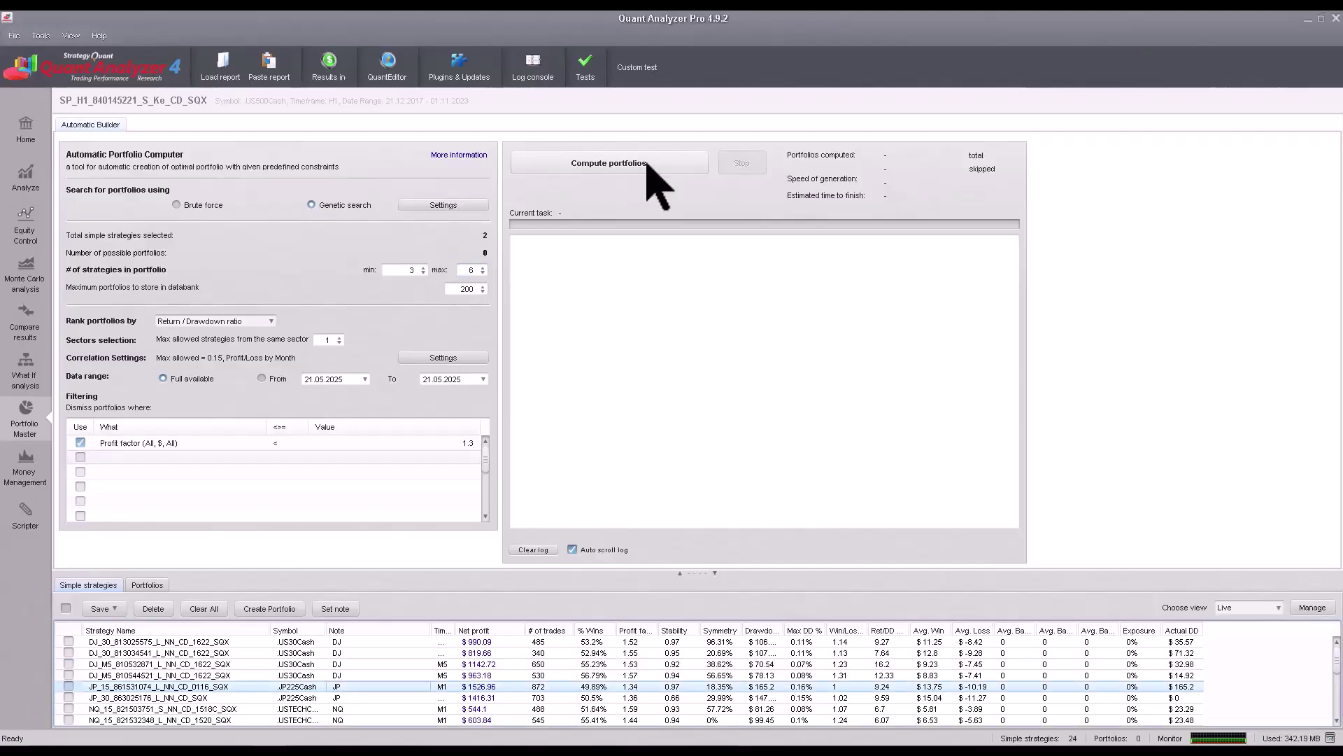
click(66, 608)
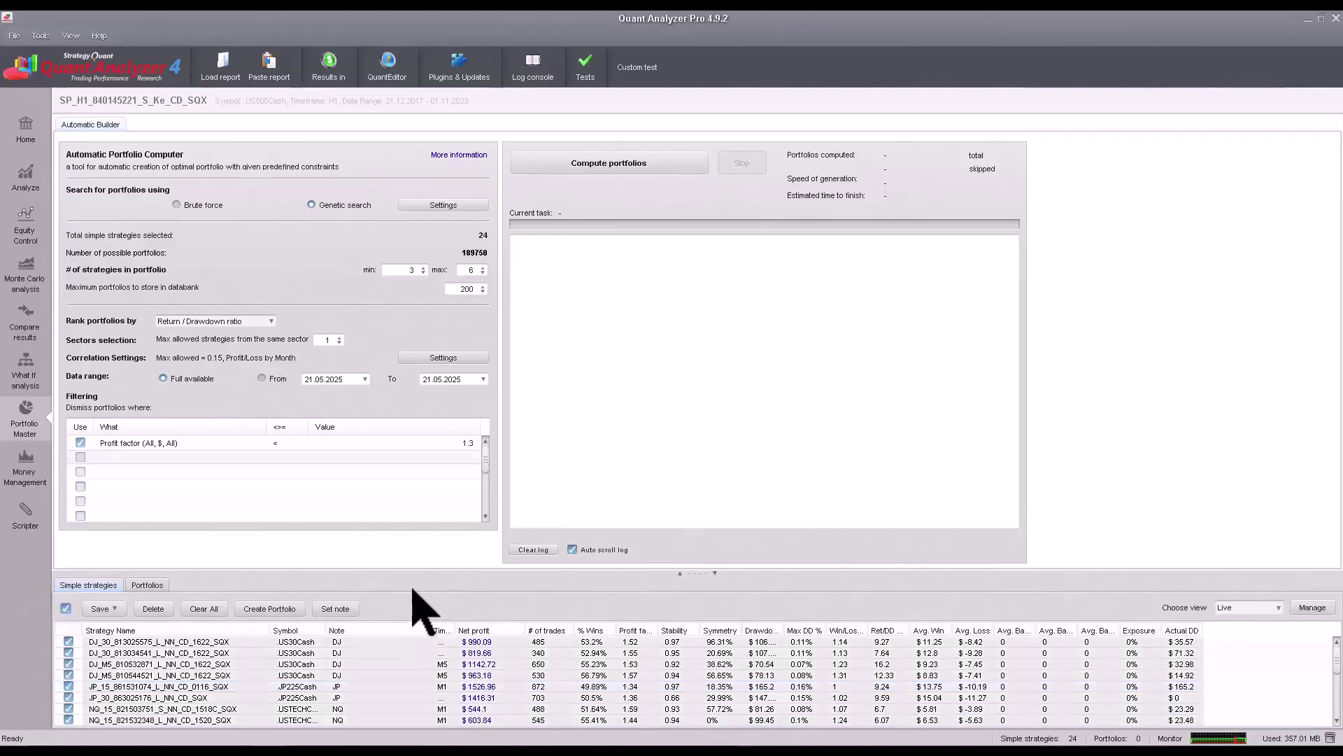
click(608, 165)
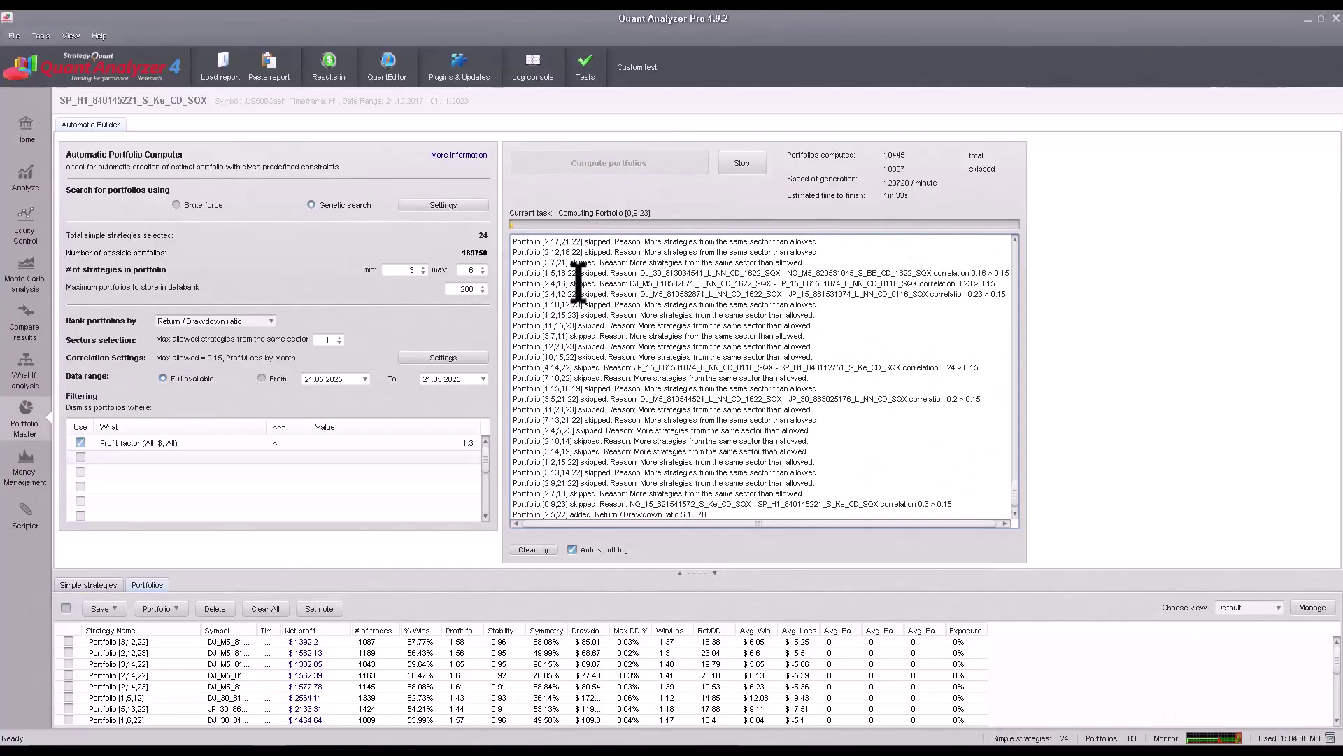
- Sort the computed portfolios by highest profit factor and open Portfolio [3,14,22] for analysis
click(467, 631)
click(480, 632)
click(480, 641)
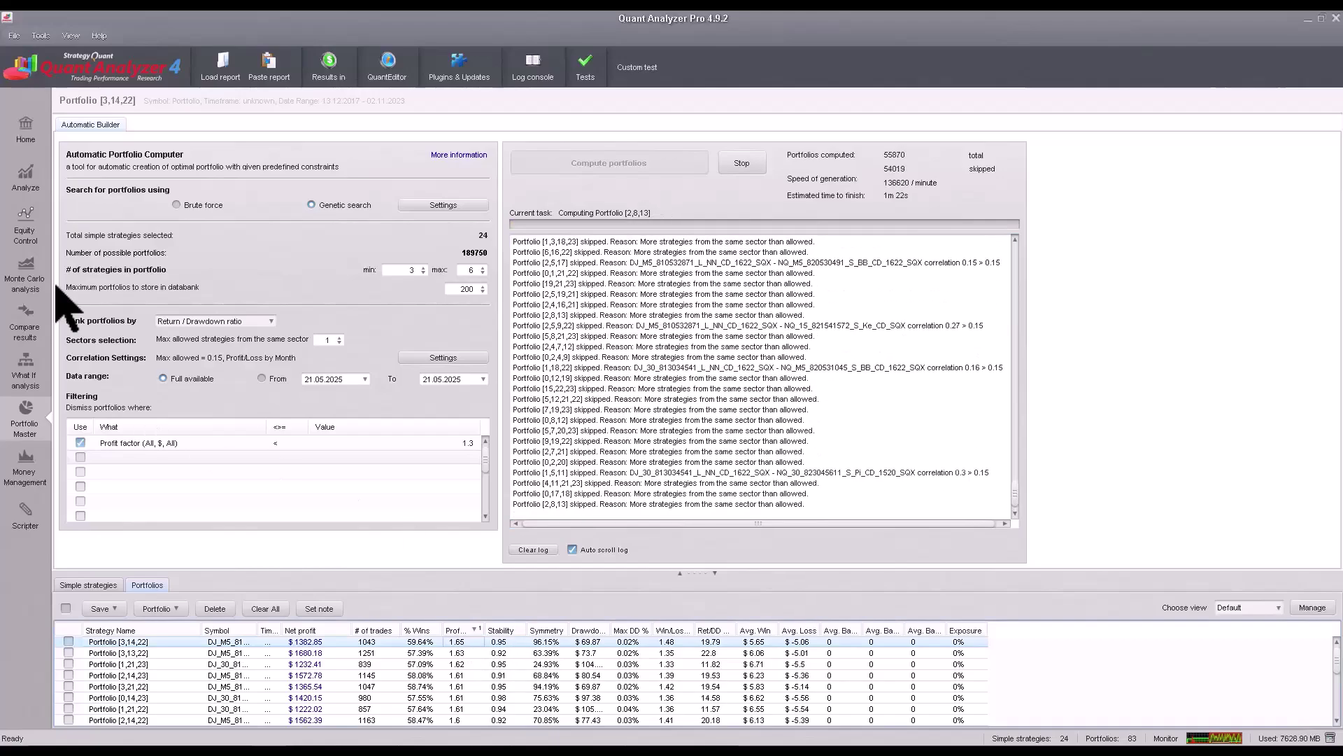
click(26, 179)
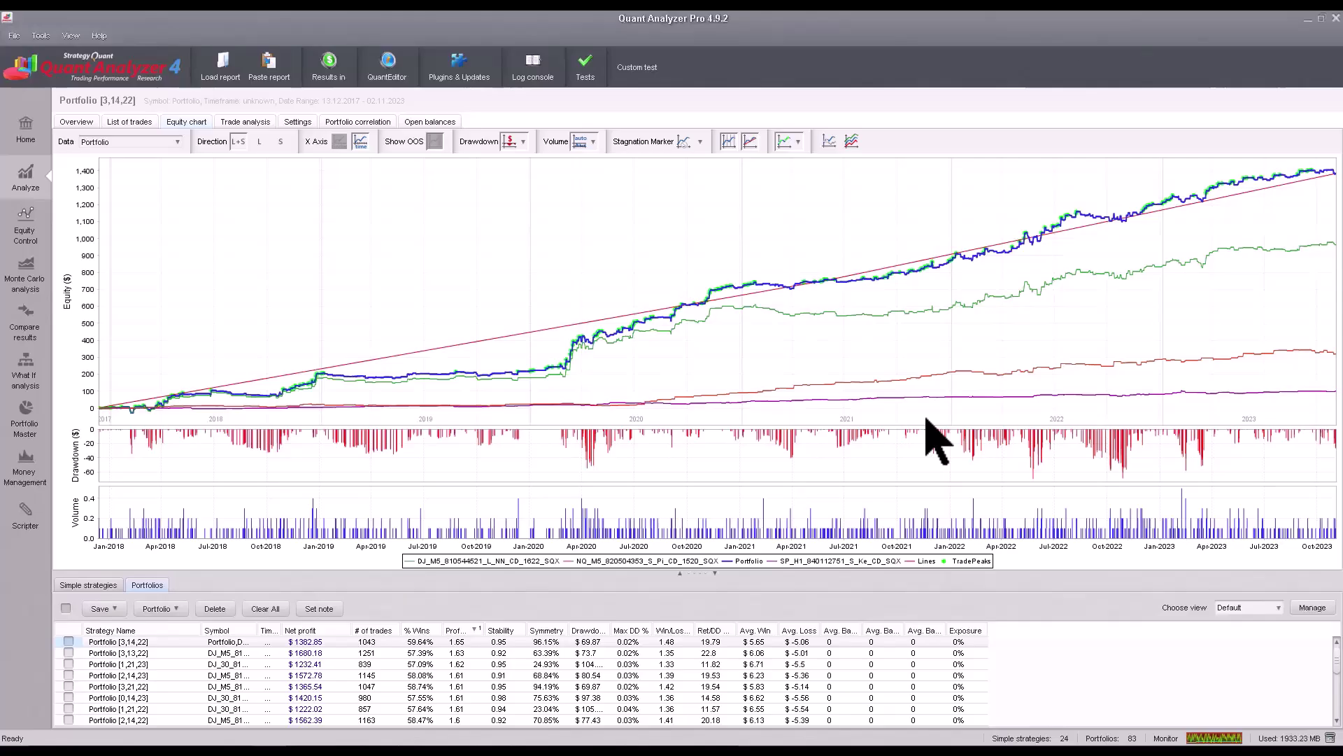
- Check the trade analysis of Portfolio [3,14,22], list its component strategies and return to its equity chart
shift+click(419, 653)
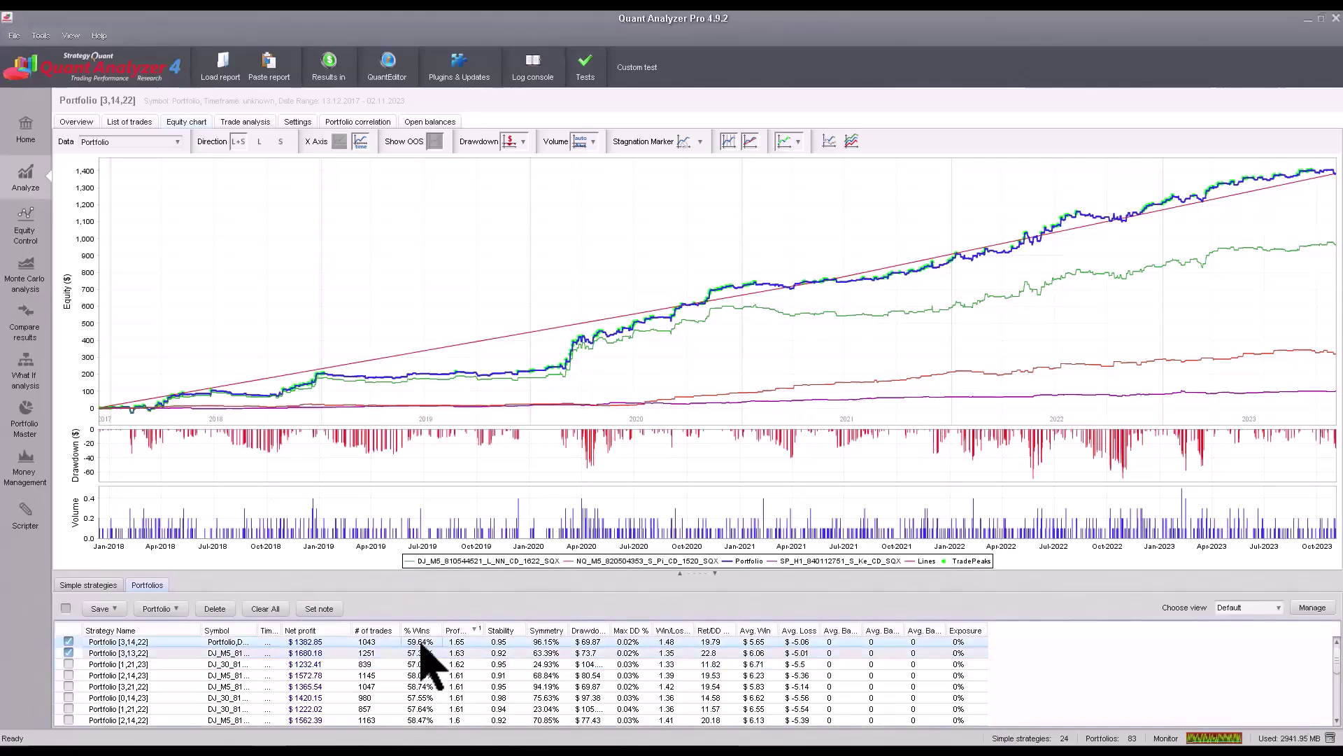
click(248, 123)
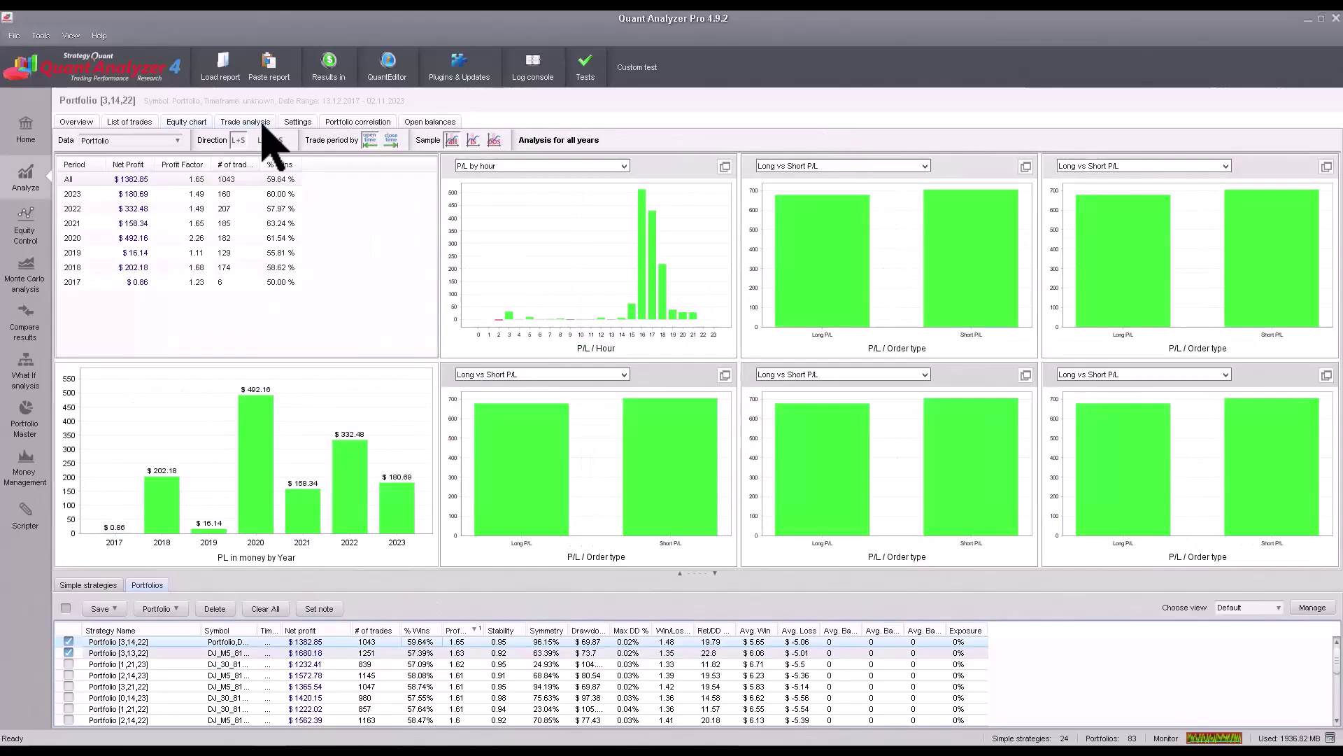
click(165, 140)
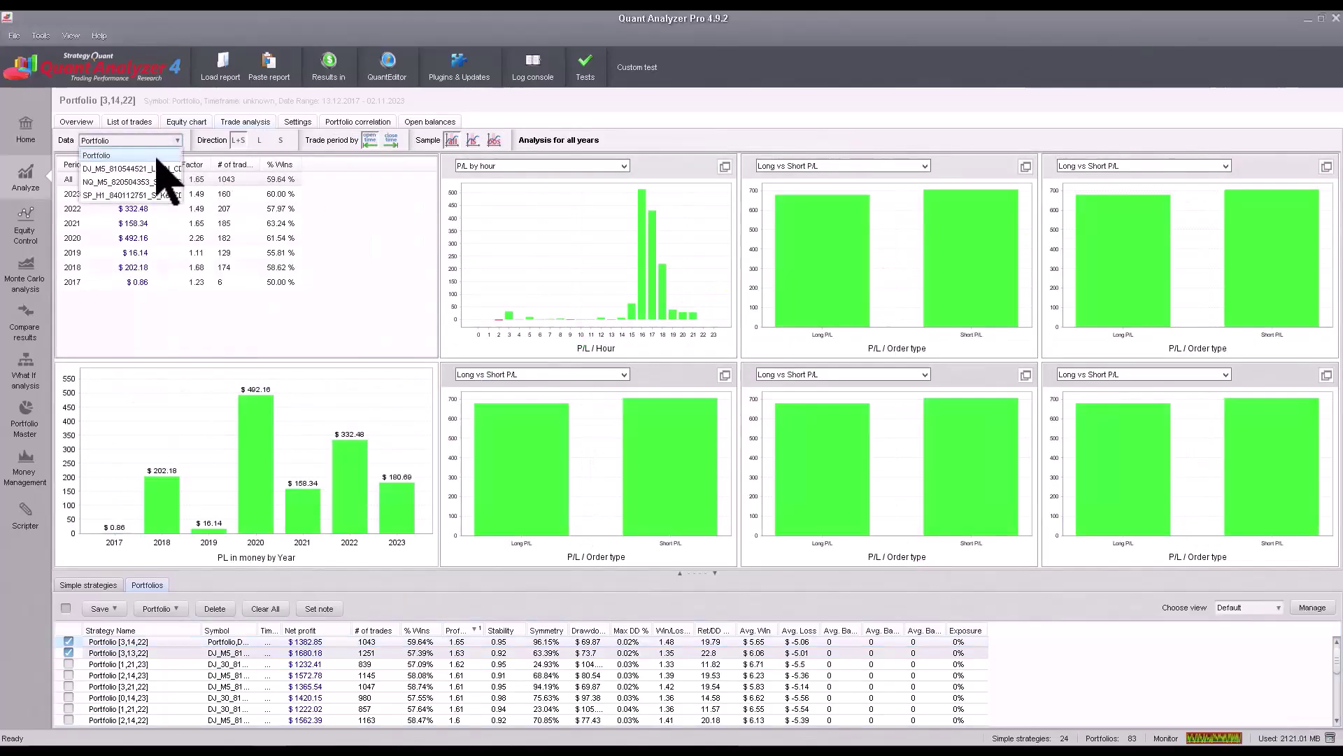
click(187, 122)
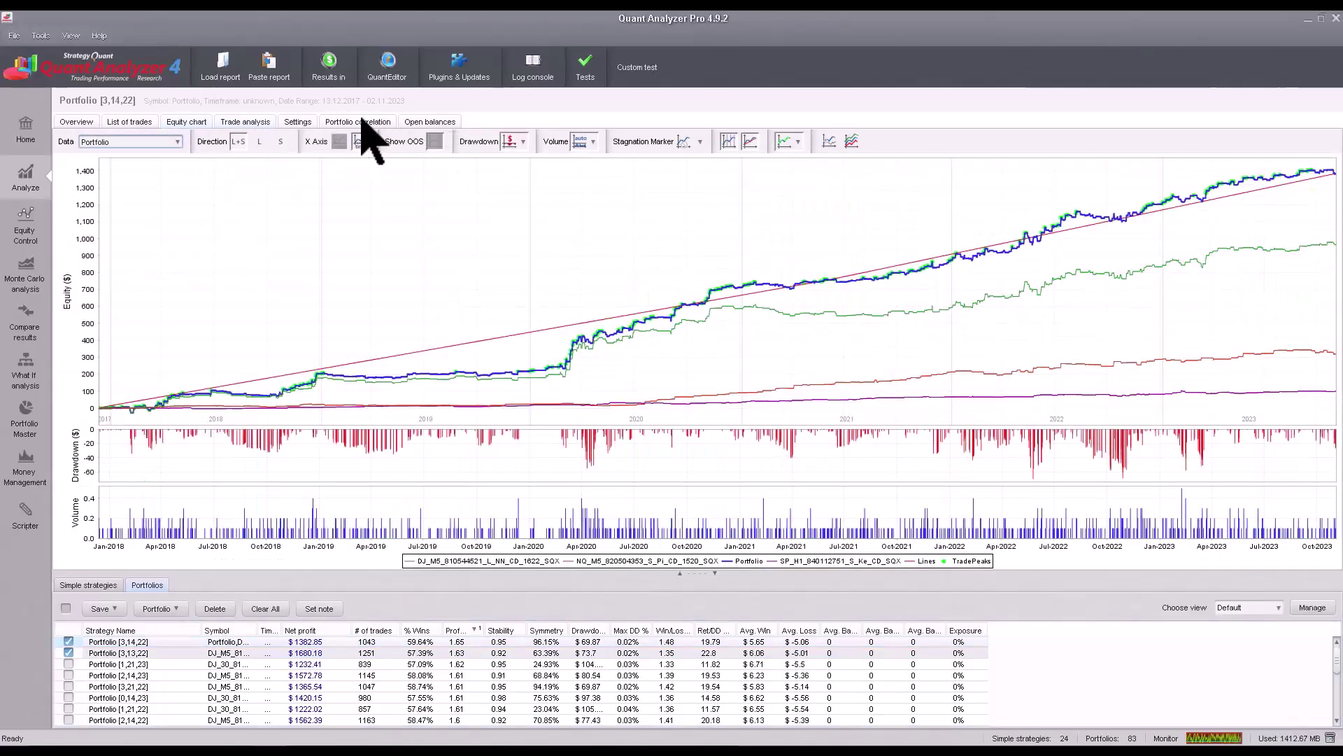
- Compute the Profit/Loss correlation matrix of Portfolio [3,14,22] by Day and by Month
click(359, 122)
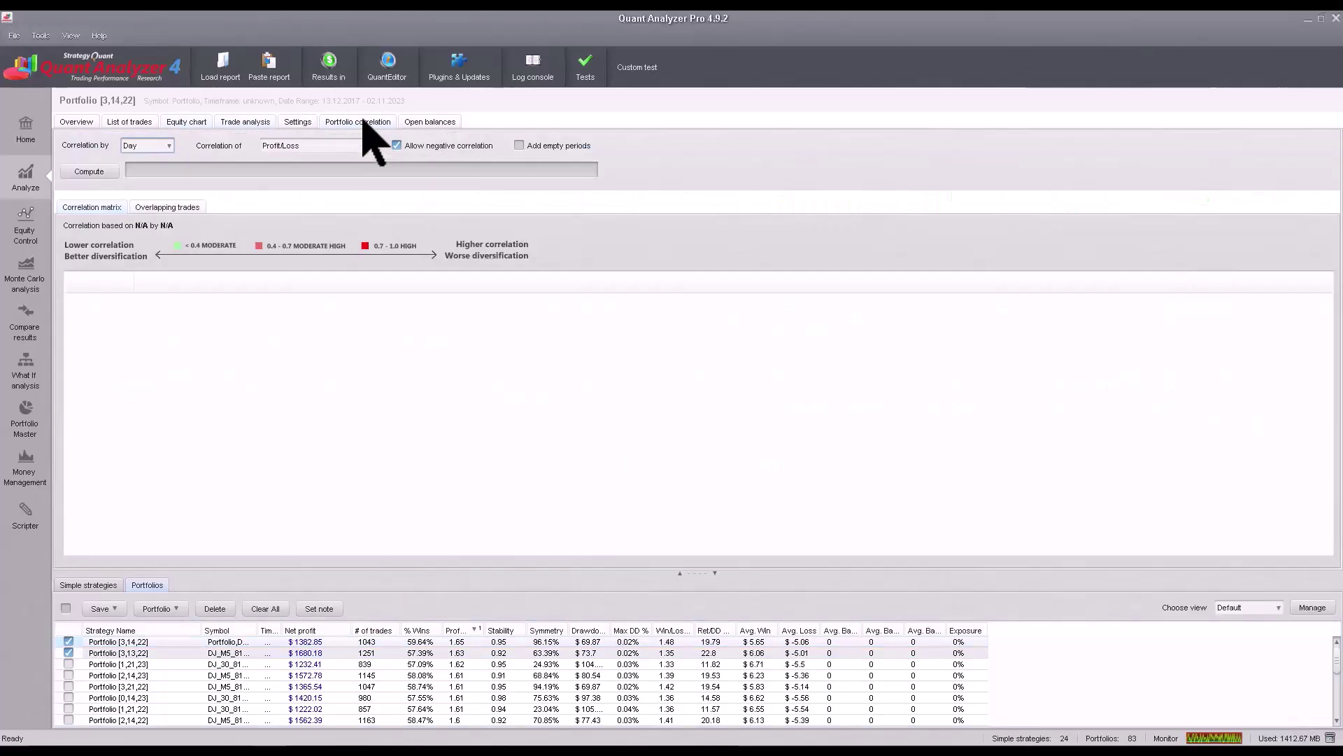
click(100, 171)
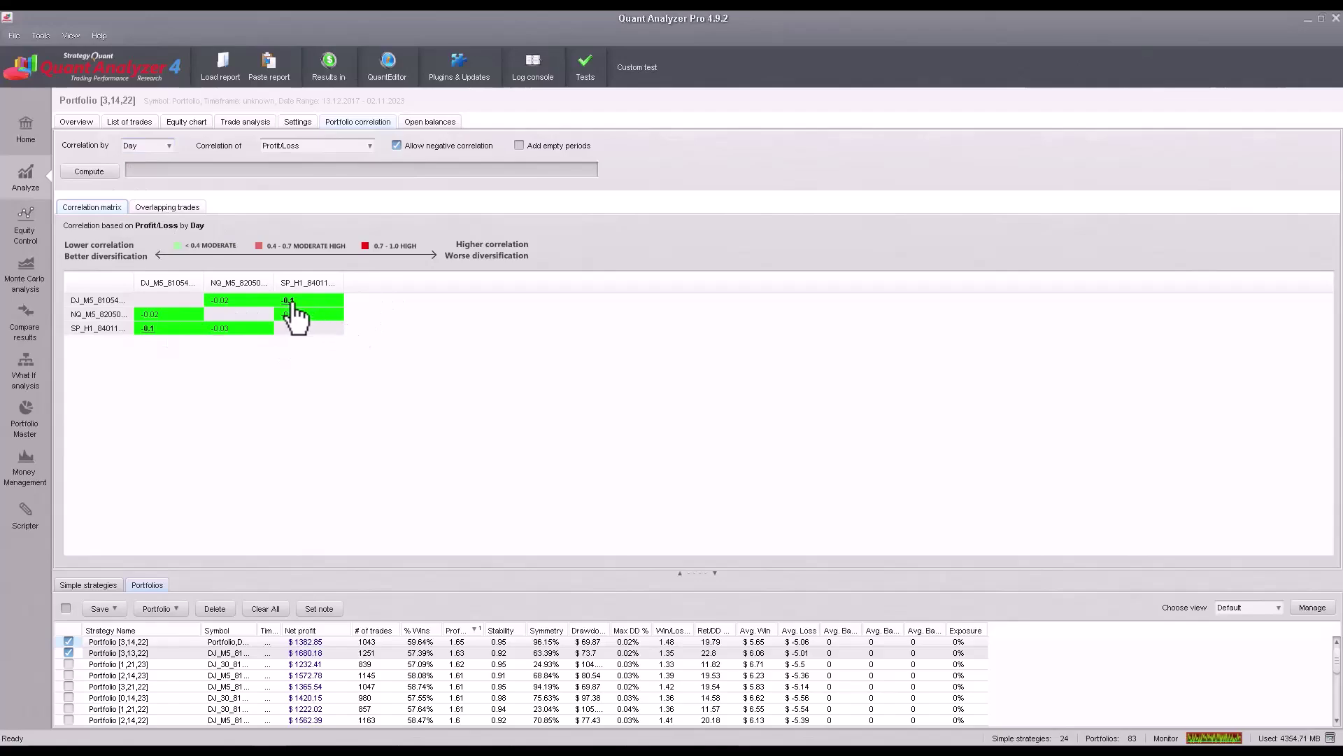
click(316, 148)
click(324, 148)
click(147, 145)
click(137, 181)
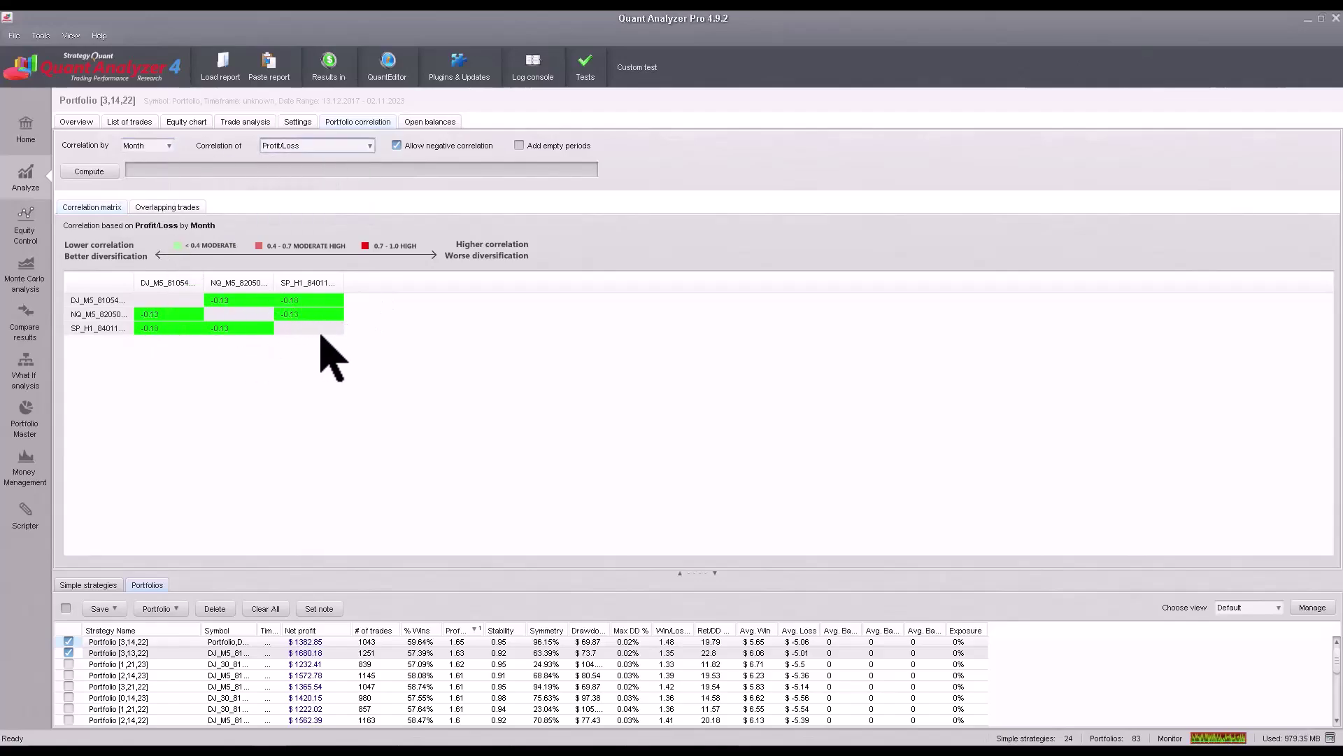
- Open Portfolio [2,14,23] and browse the statistics of the remaining portfolios in the list
click(389, 677)
scroll(387, 676, down, 5)
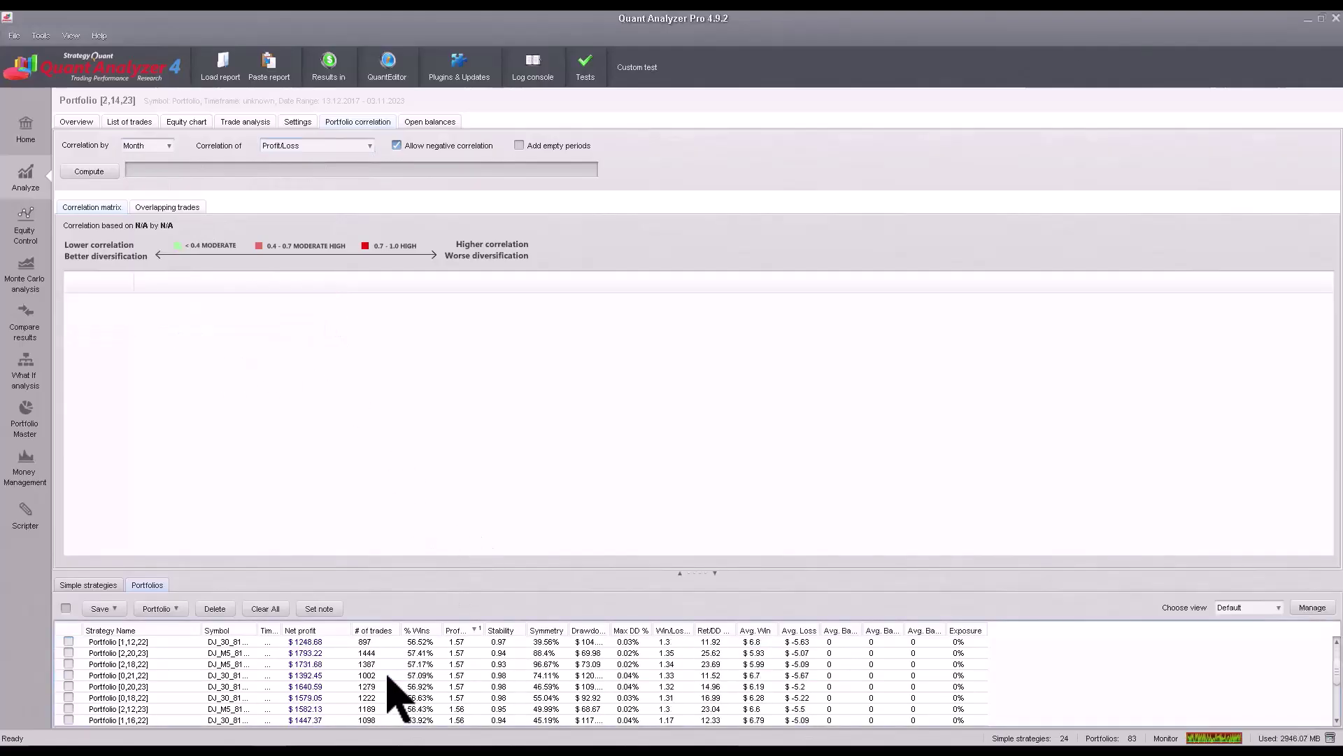
scroll(389, 675, down, 3)
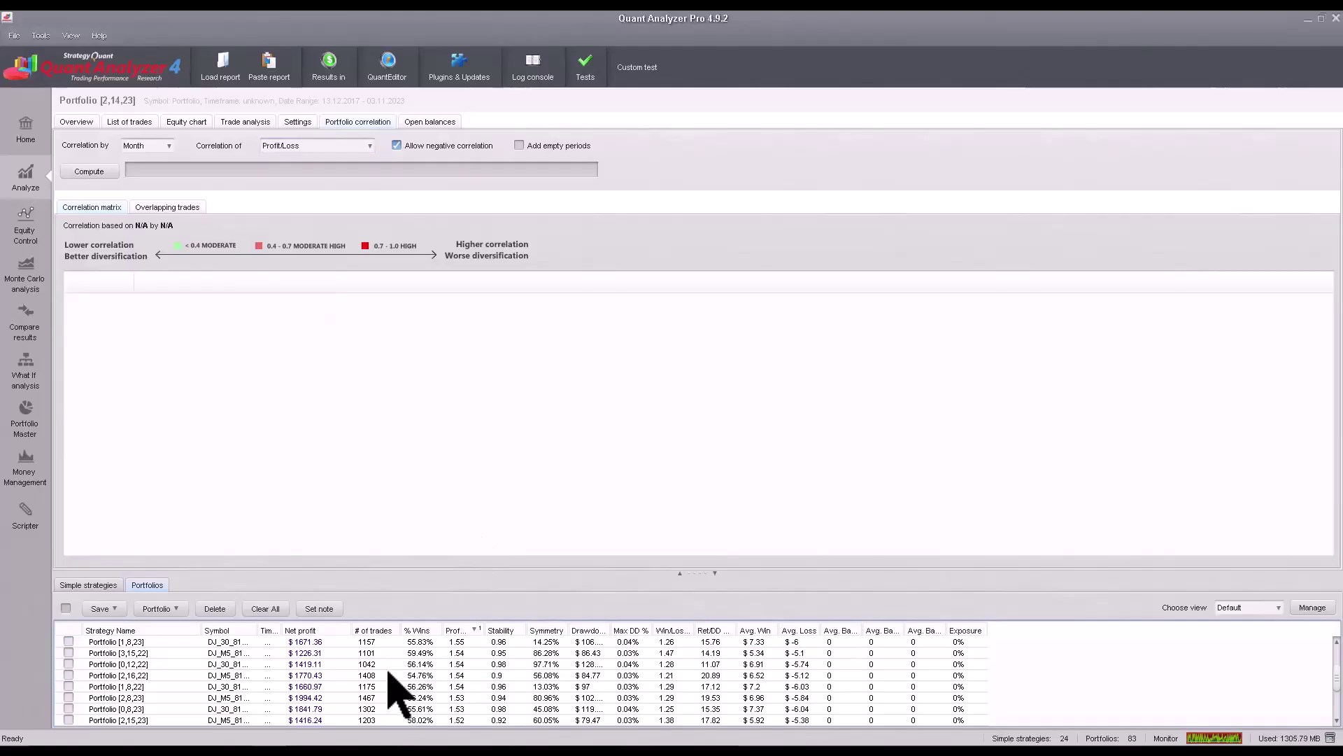
scroll(378, 677, down, 10)
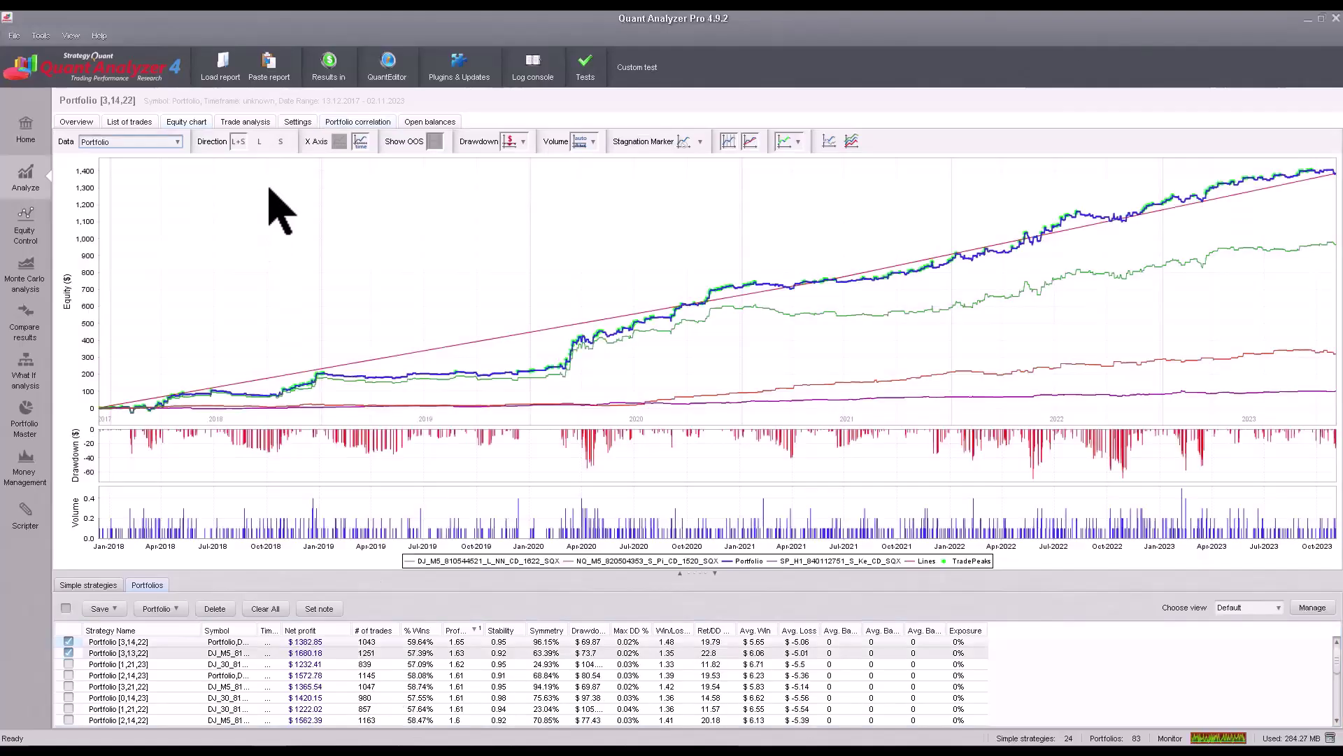
- Open the equity chart of Portfolio [1,5,21,22] and display its sub equities only
click(154, 142)
click(294, 360)
scroll(366, 721, down, 5)
click(327, 642)
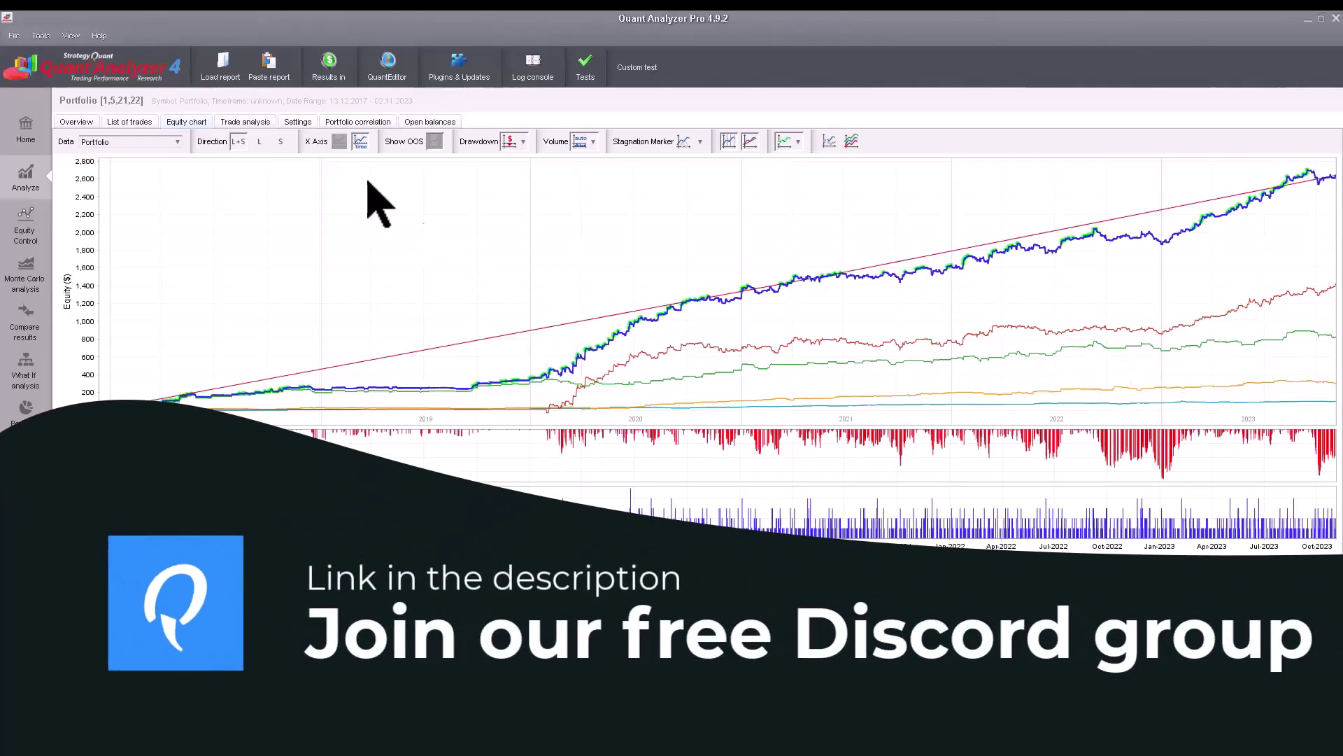
key(Down)
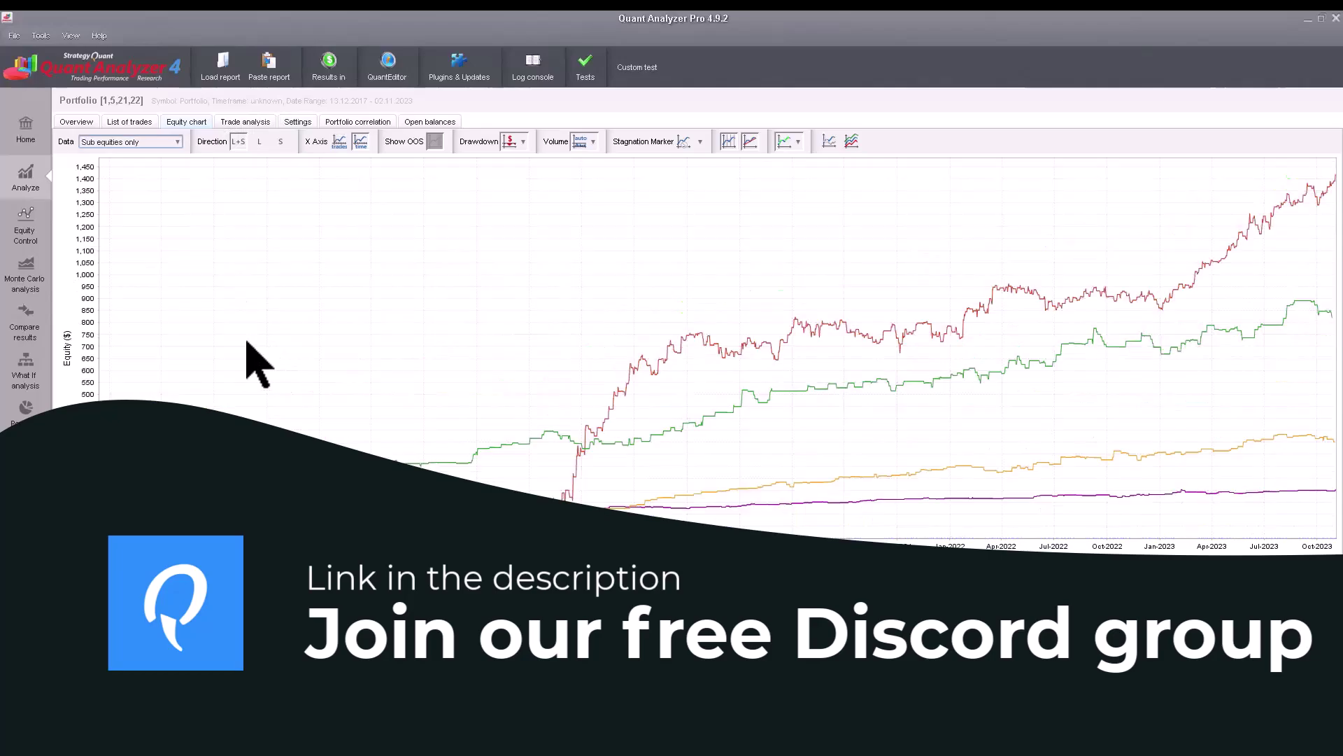
- Switch the equity chart of Portfolio [1,5,21,22] from sub equities to the Portfolio only curve
click(122, 147)
key(Up)
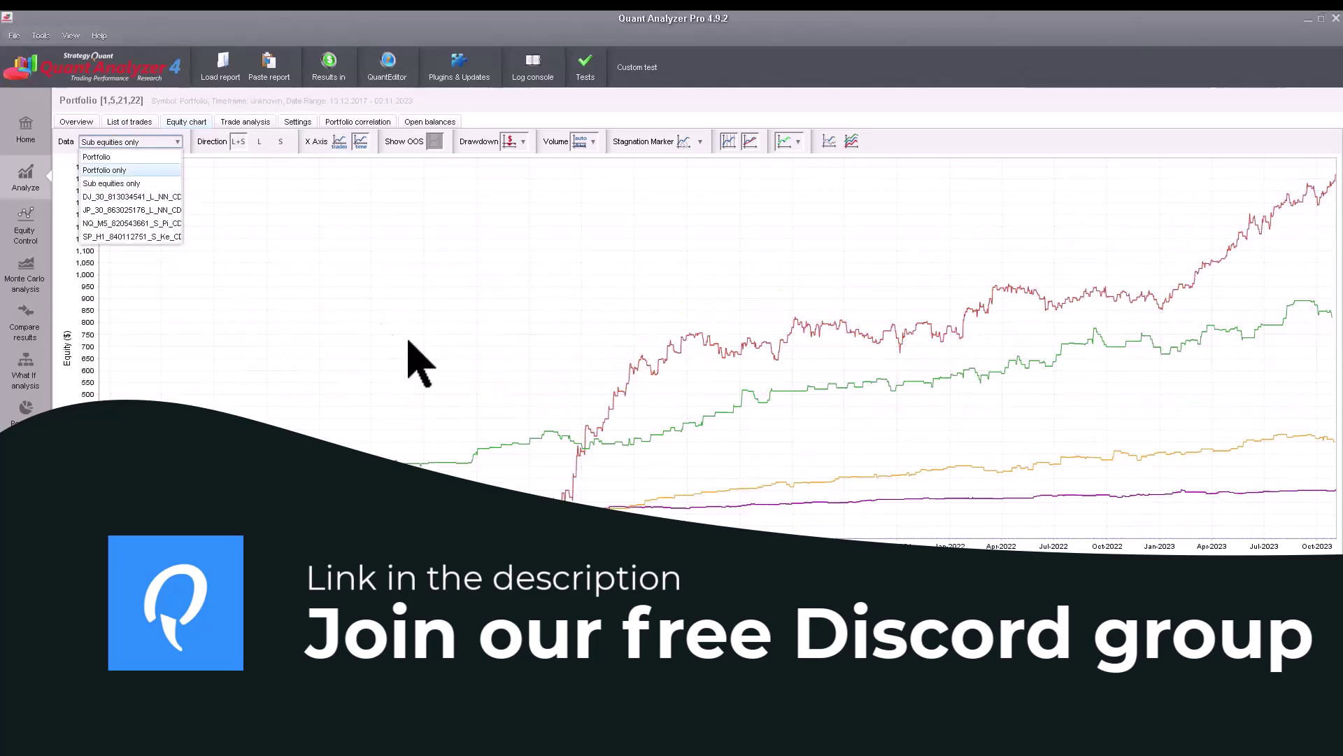
key(Return)
key(Up)
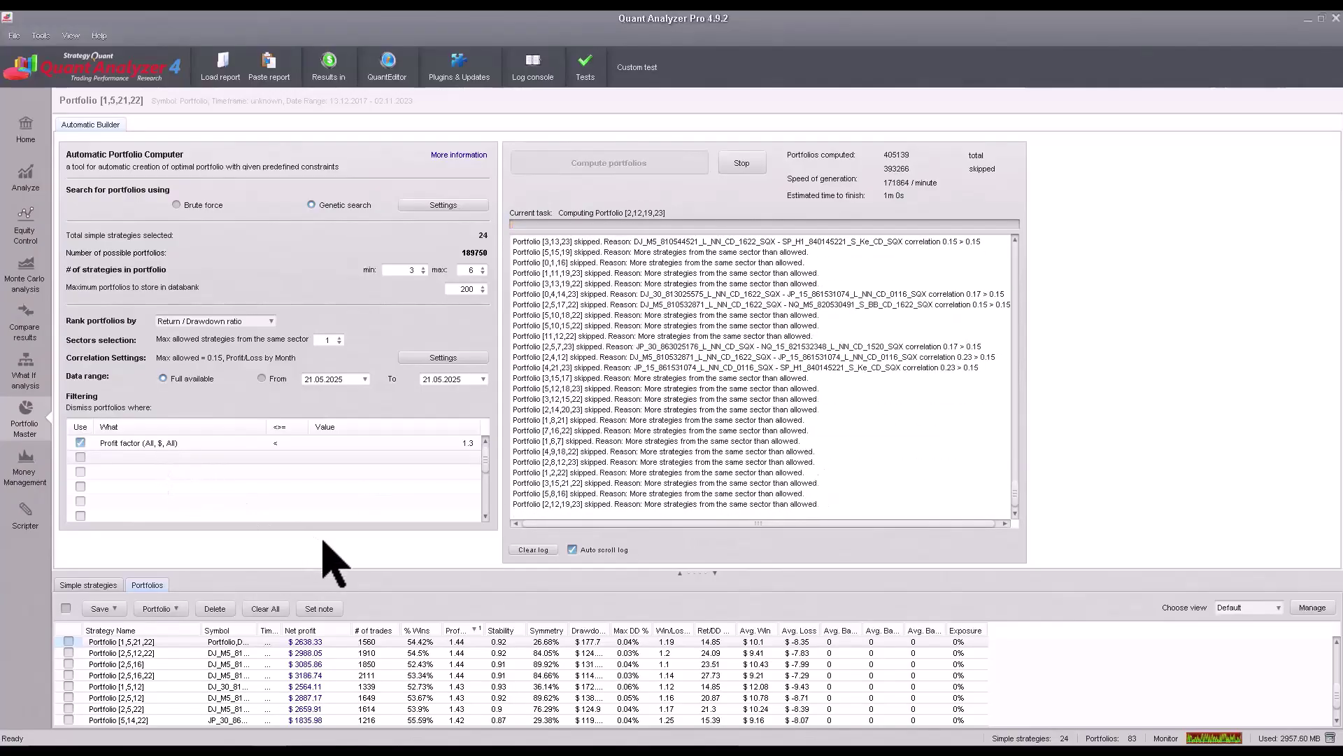
- In Portfolio Master, select Portfolio [5,15,22] at the end of the results and view the metrics available for a second filter
scroll(576, 690, down, 3)
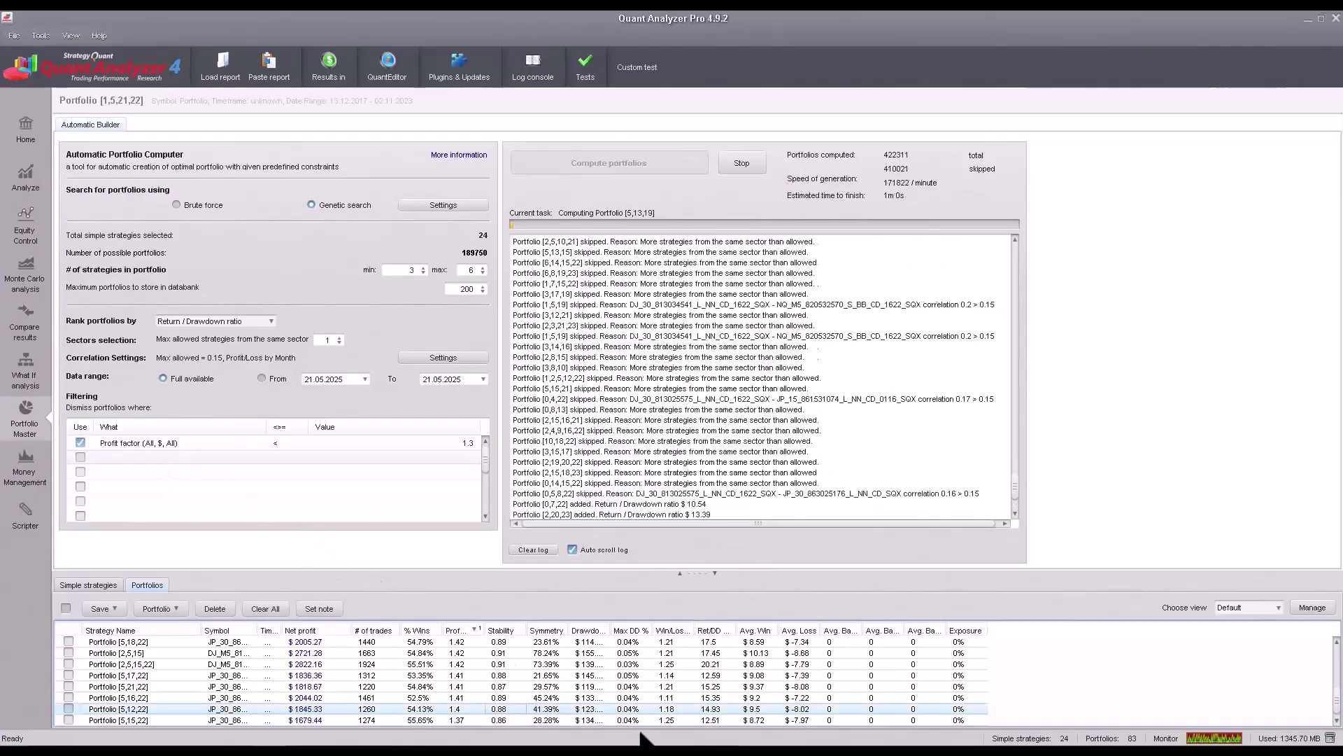
click(538, 721)
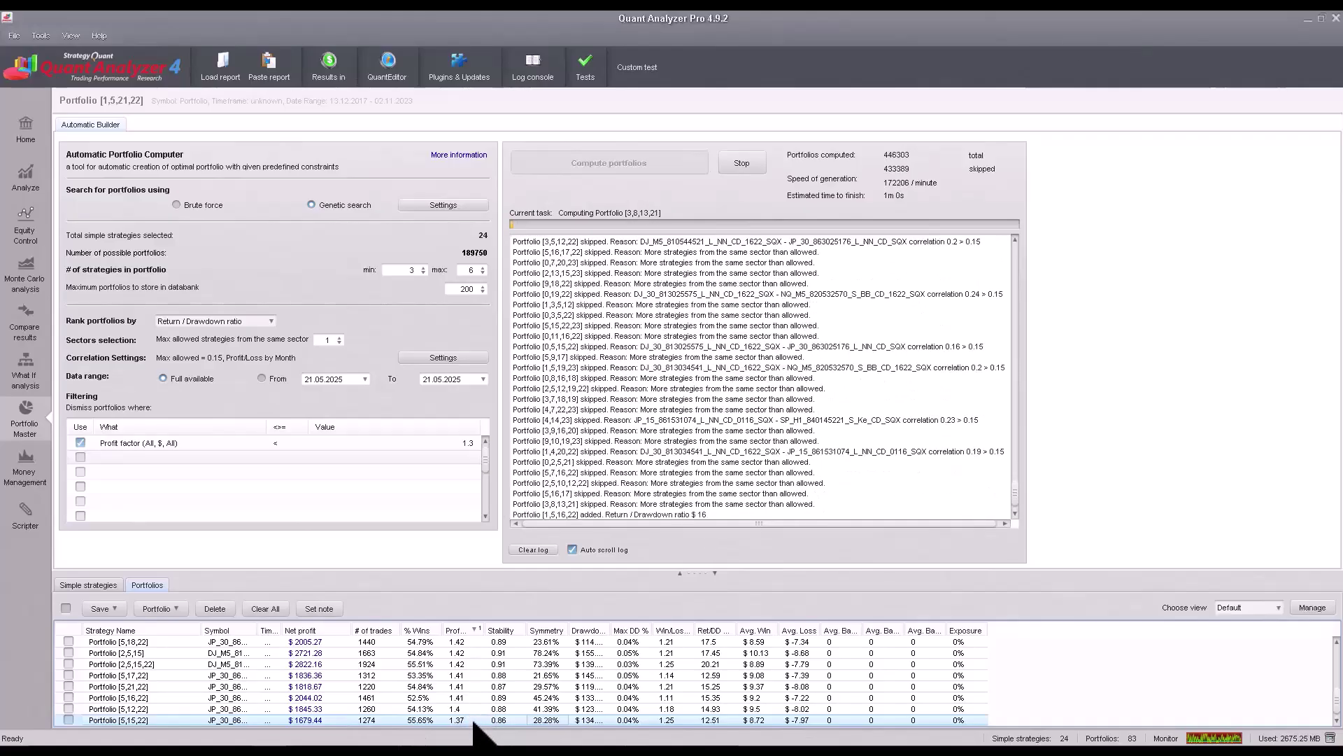
click(105, 458)
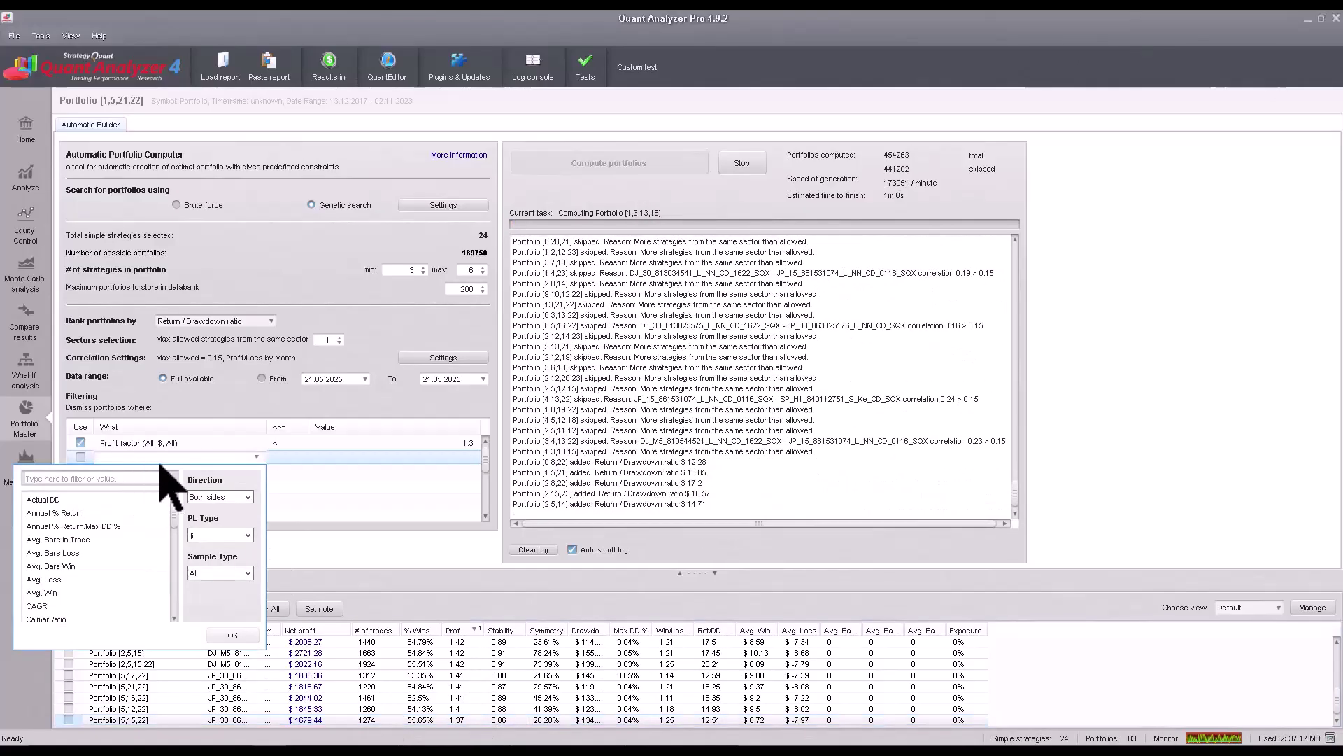
click(496, 460)
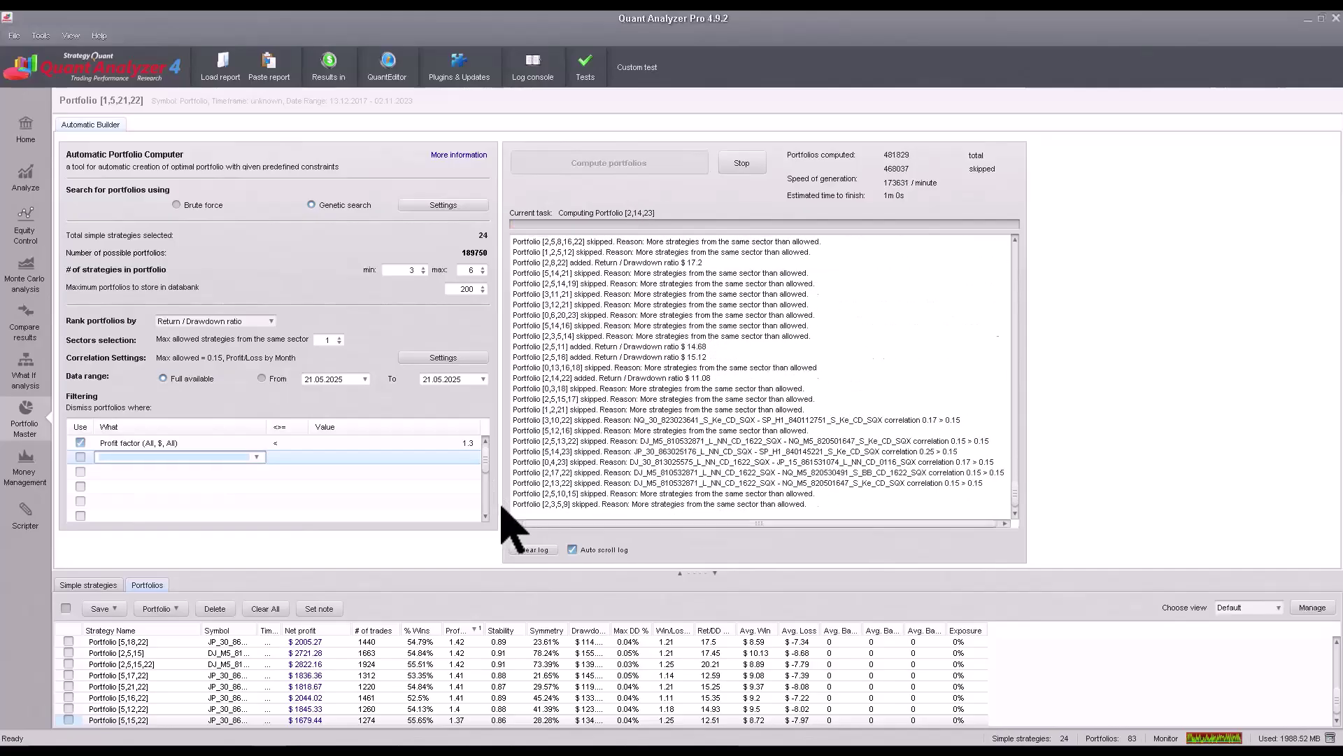
- Stop the running genetic portfolio computation
click(758, 157)
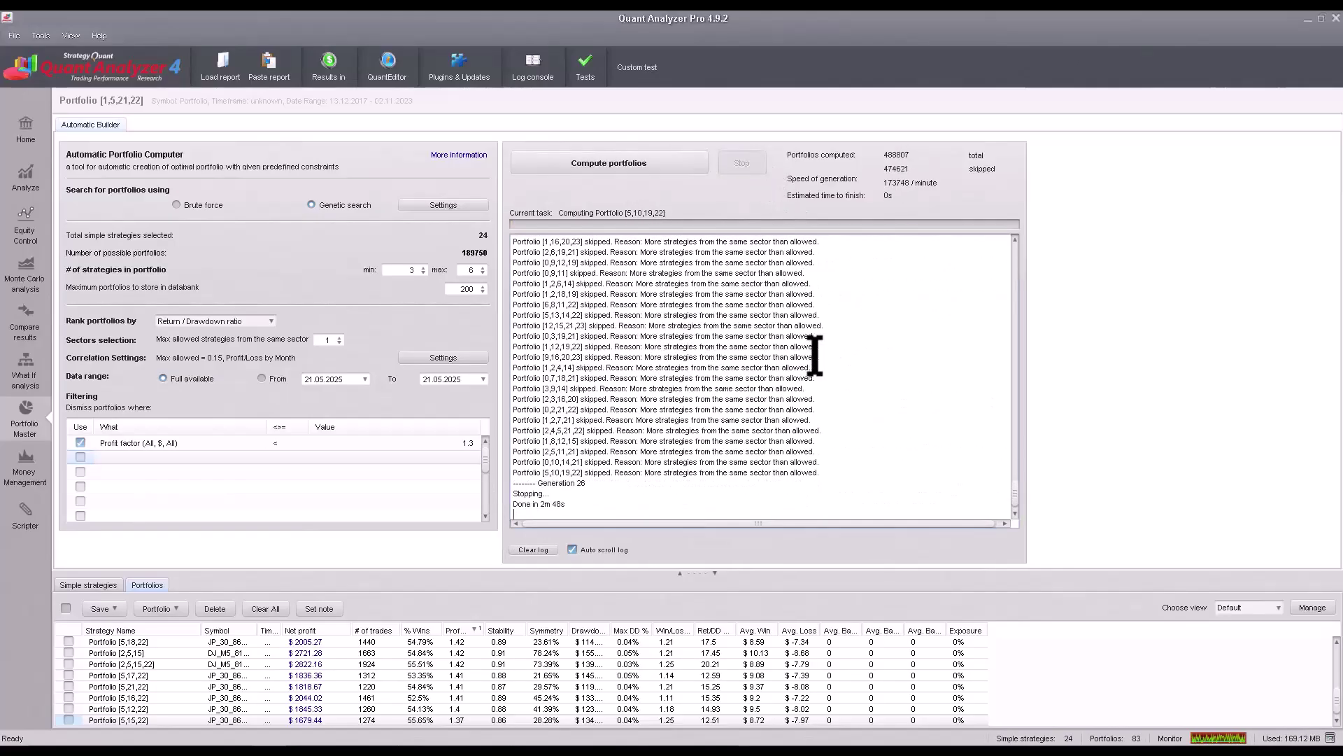